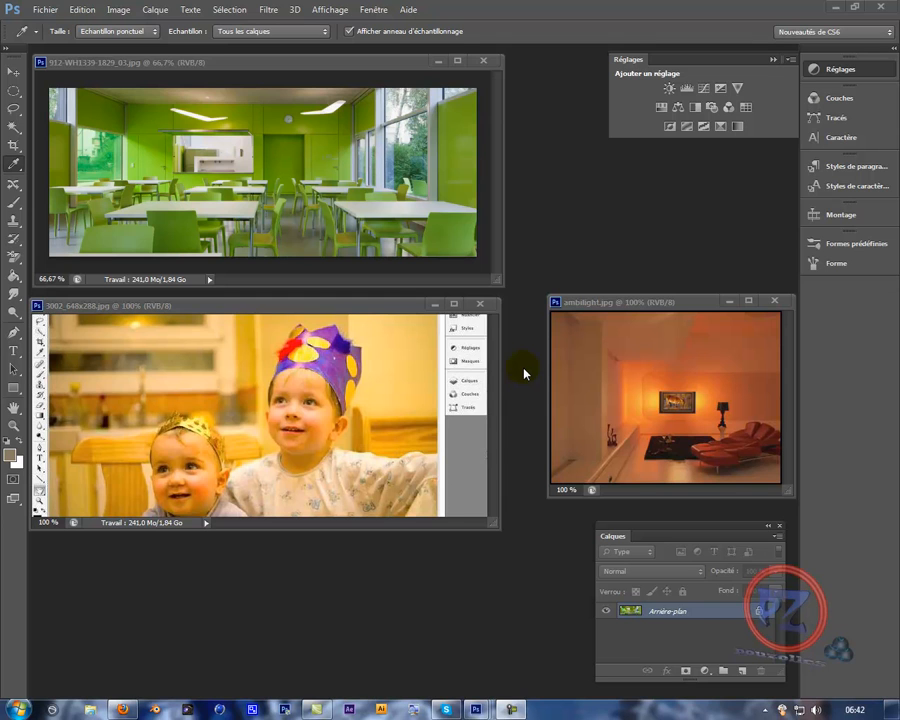
click(287, 410)
click(376, 347)
mouse_move(699, 61)
mouse_down()
mouse_move(676, 70)
mouse_move(687, 68)
mouse_up()
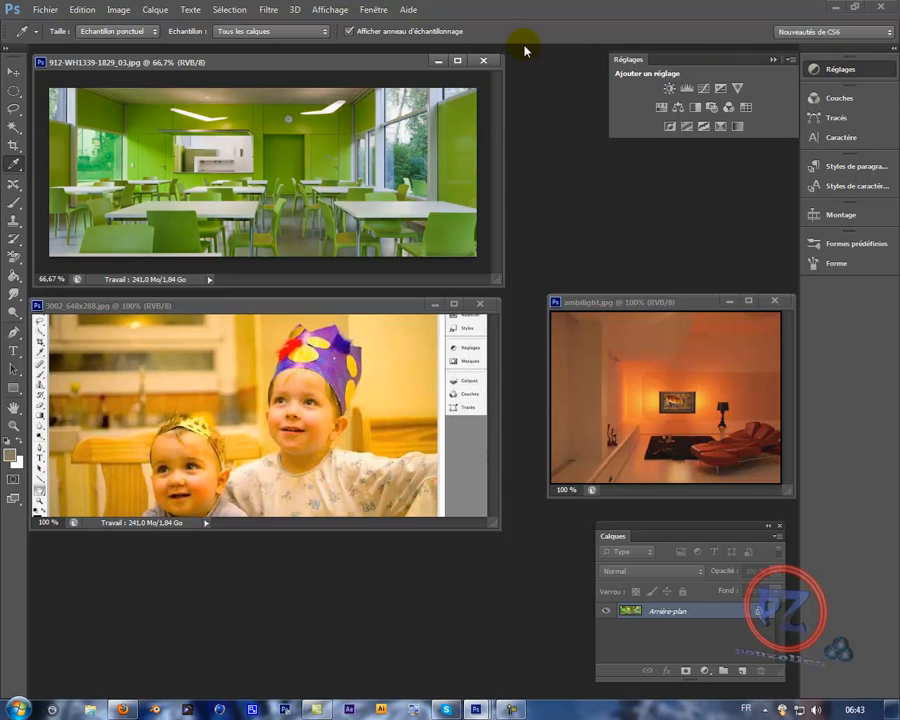
click(271, 10)
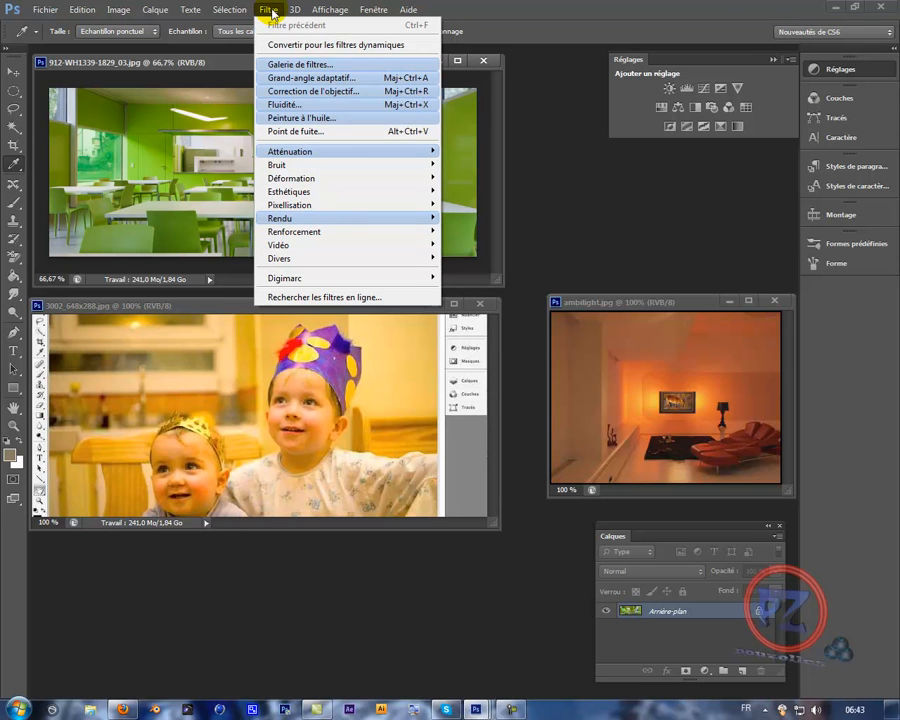
mouse_move(331, 10)
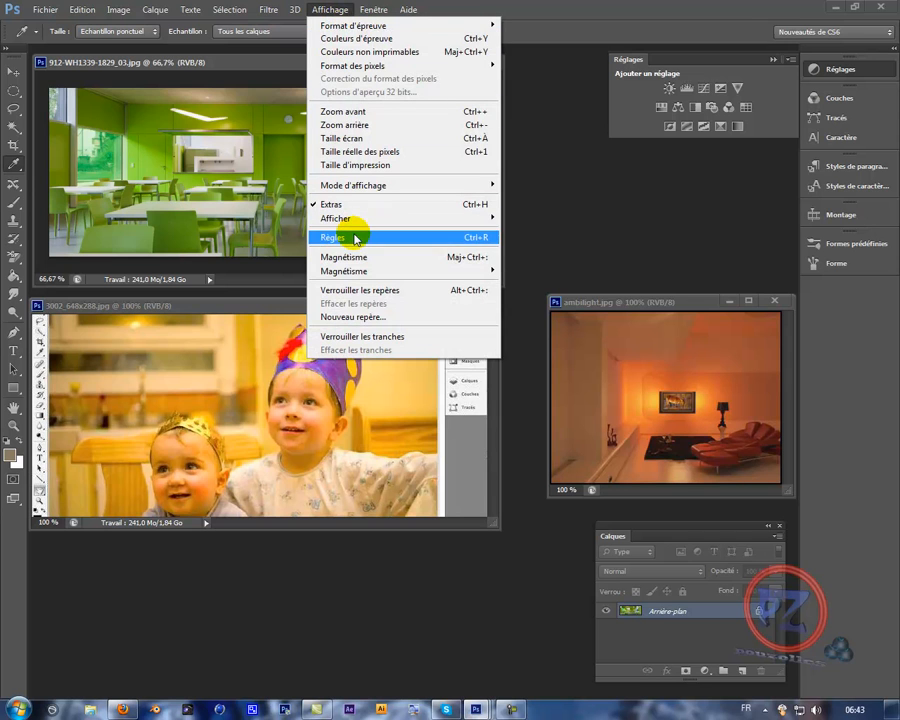
mouse_move(373, 10)
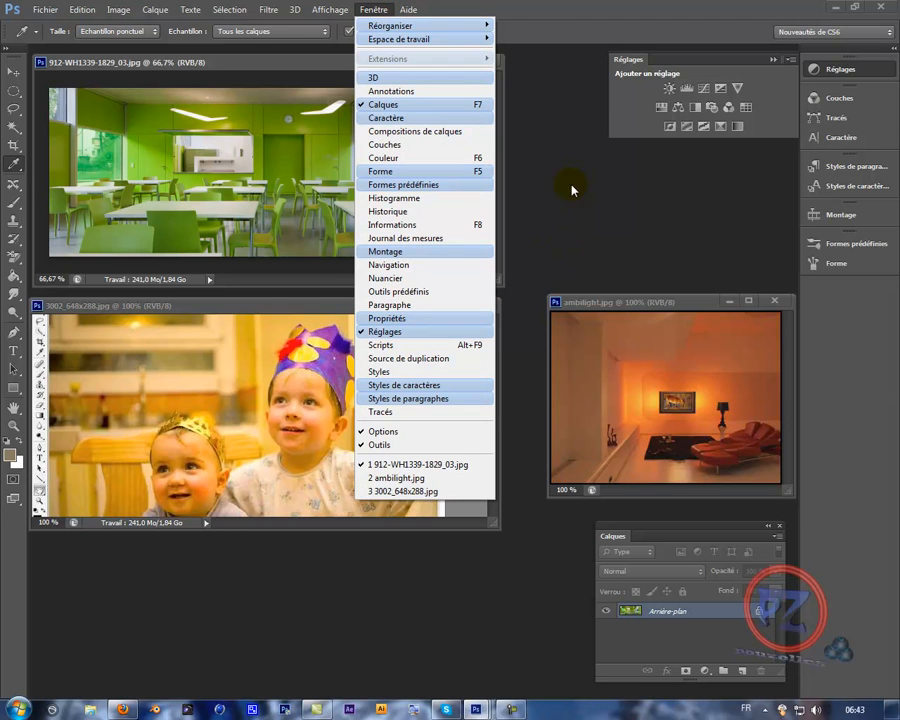
click(711, 63)
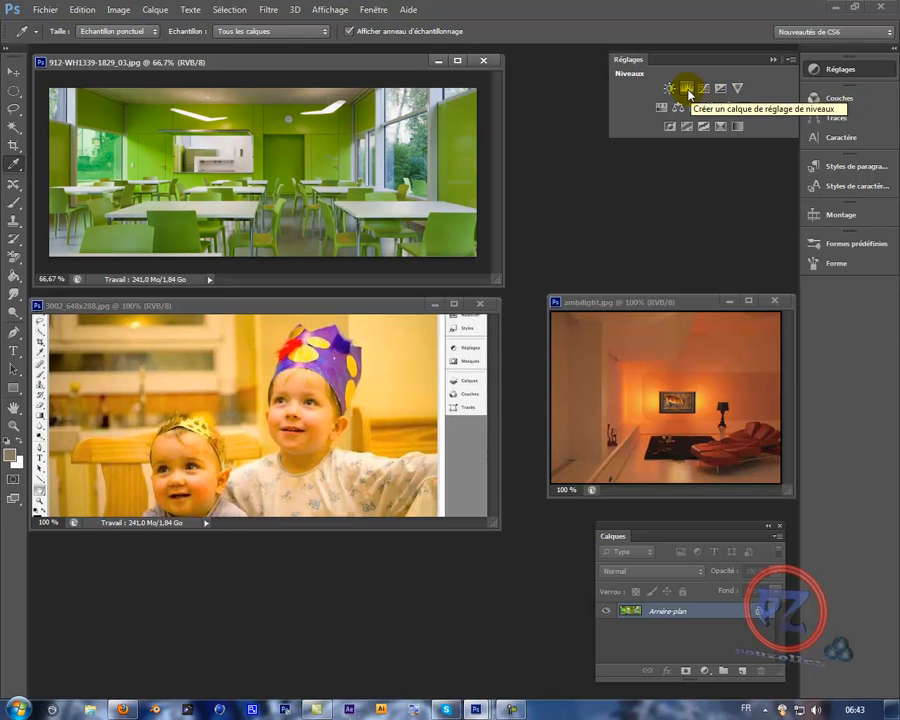
- Add a Levels adjustment layer to 912-WH1339-1829_03.jpg, place its properties beside the image and activate the gray-point eyedropper
click(687, 91)
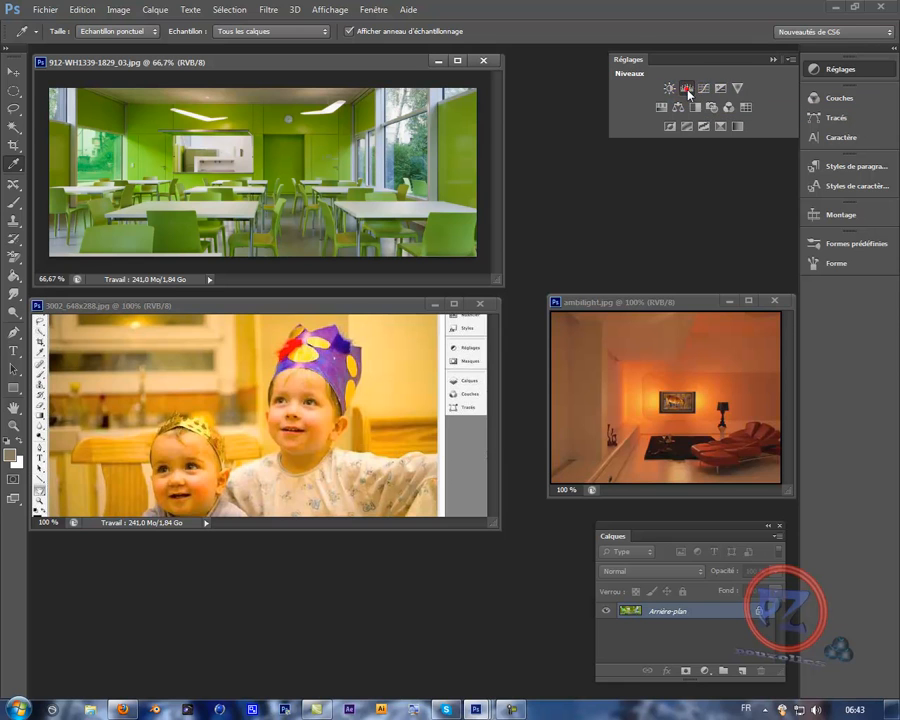
drag(706, 76, 603, 156)
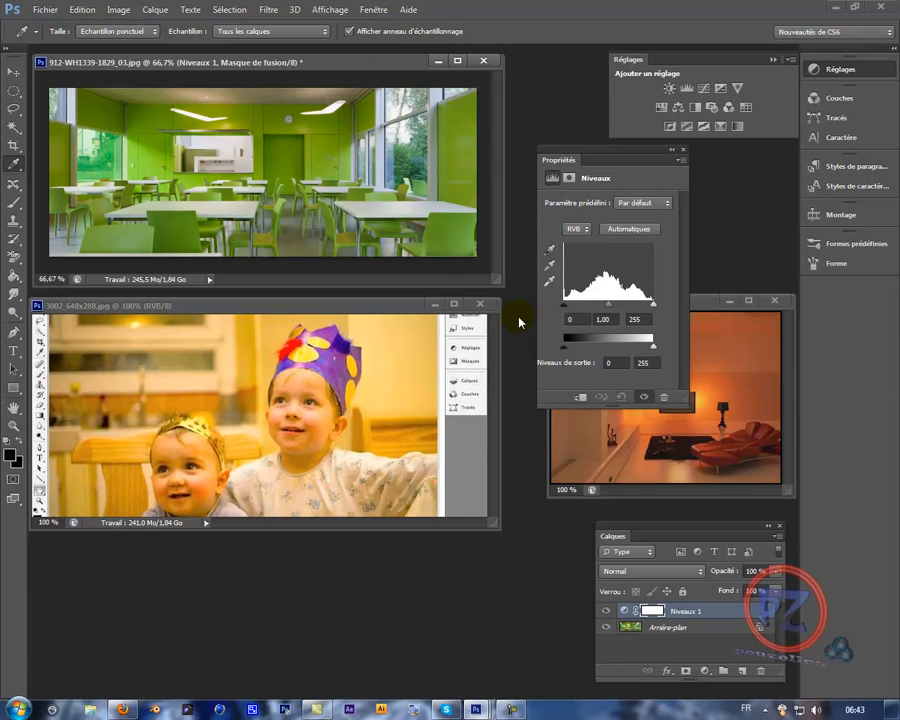
click(389, 308)
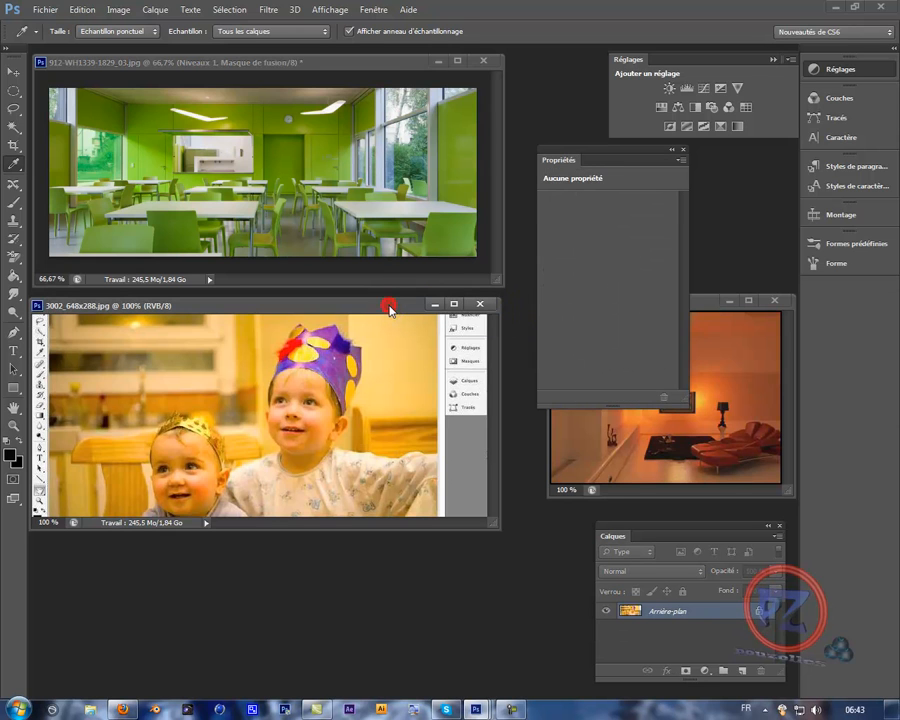
click(380, 68)
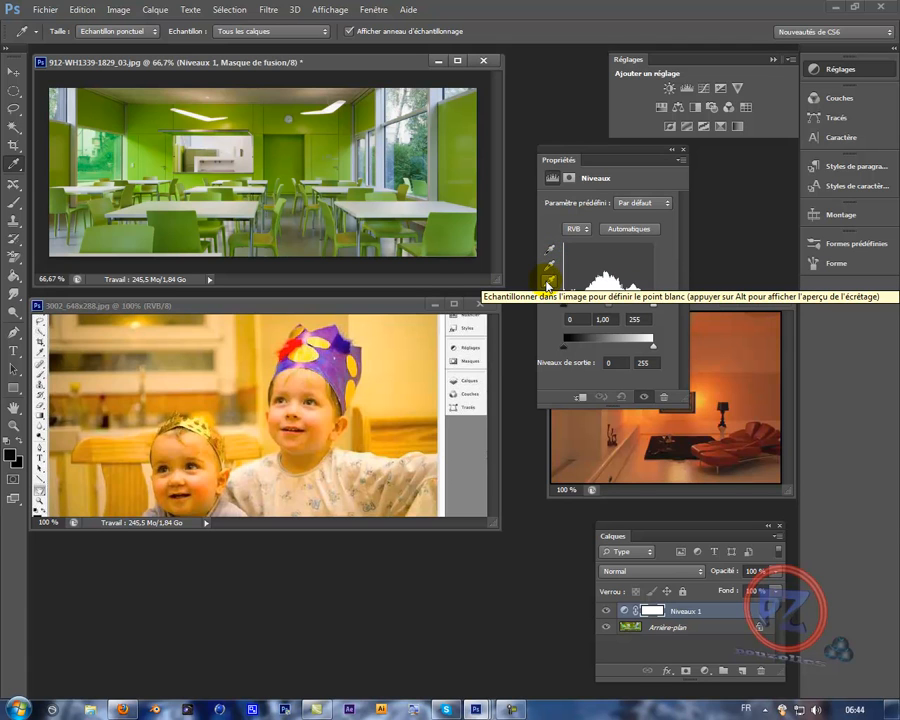
click(551, 266)
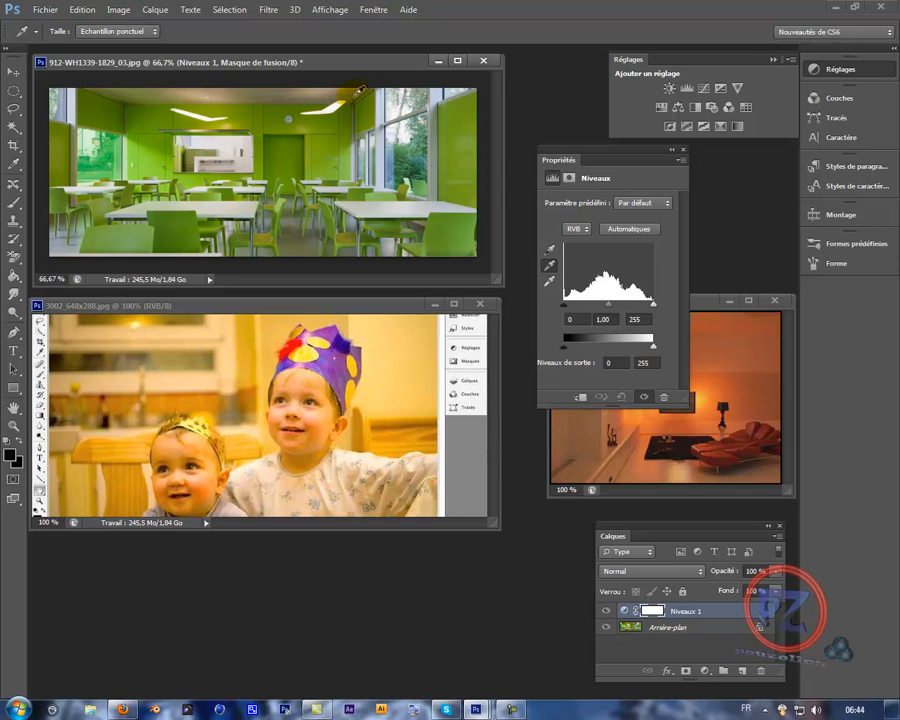
click(76, 209)
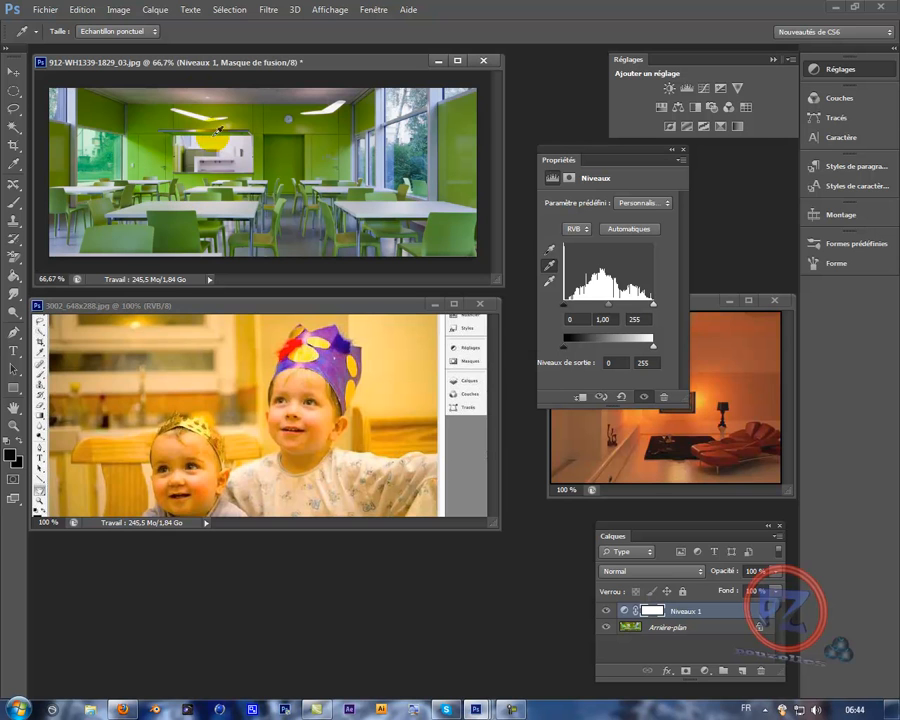
click(87, 12)
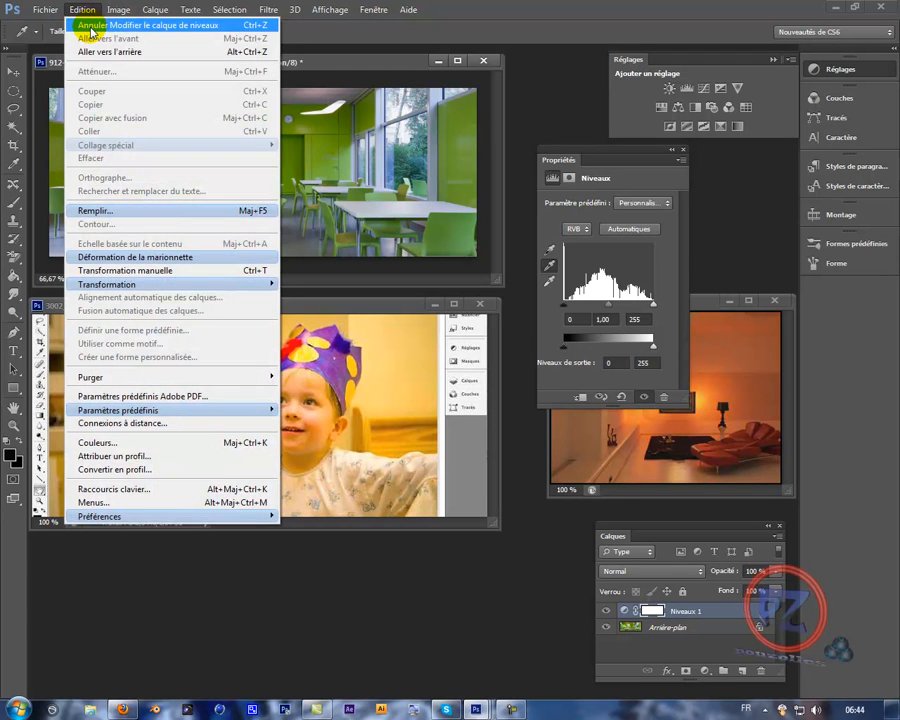
click(90, 24)
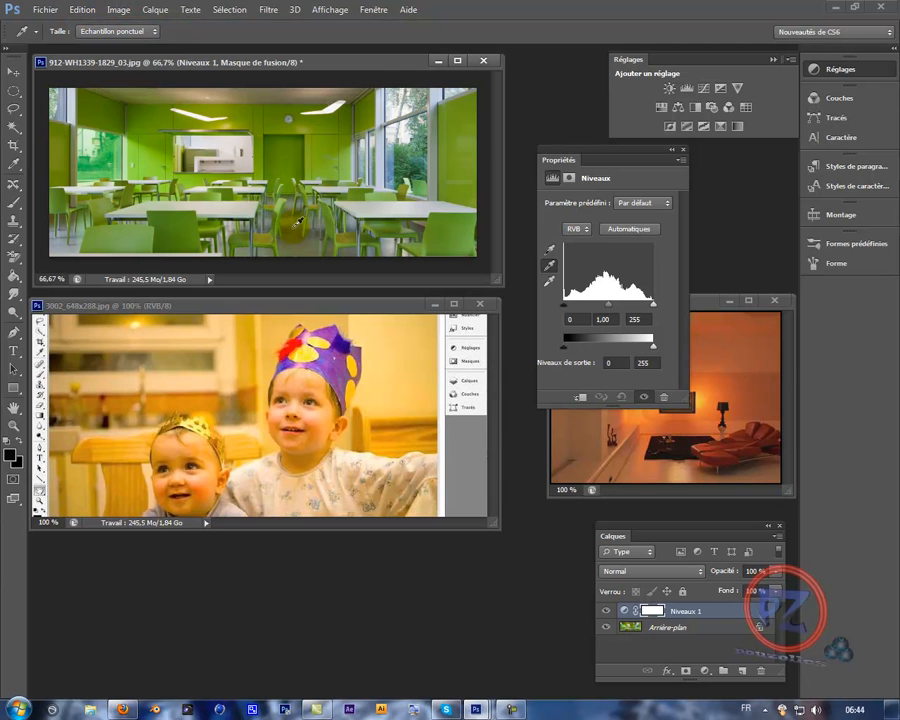
- Sample the grey floor between the central chairs as the gray point, and compare the photo with the Levels layer off and on
click(292, 228)
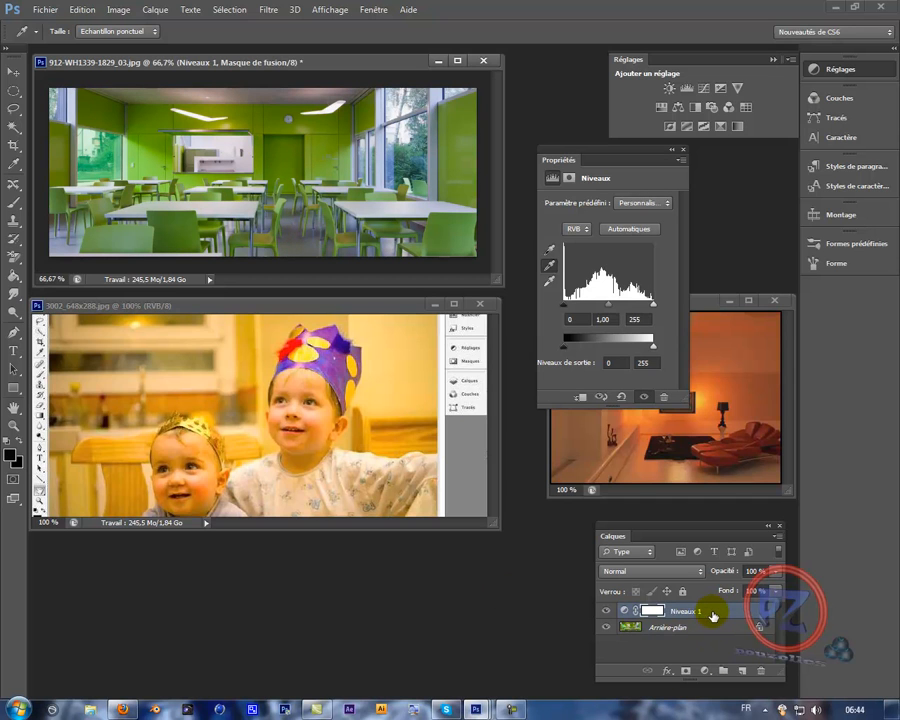
click(606, 613)
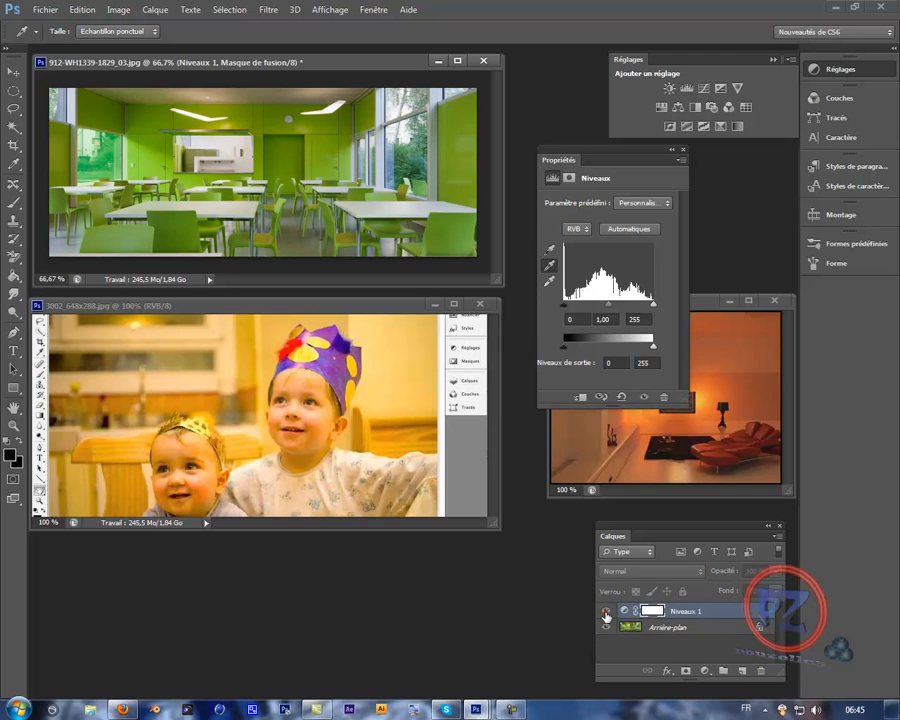
click(606, 614)
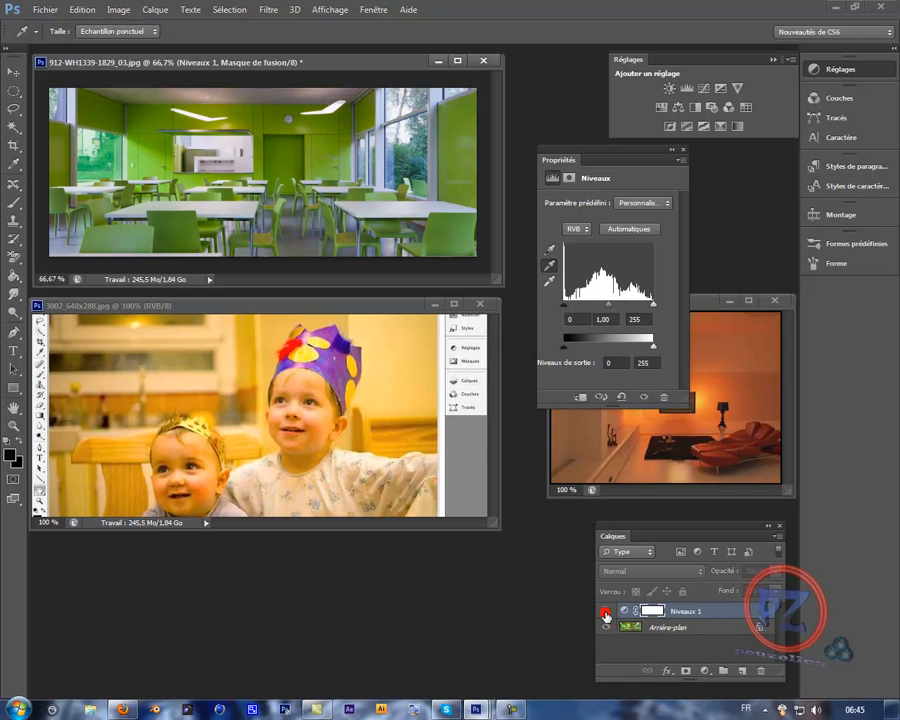
click(606, 614)
click(606, 614)
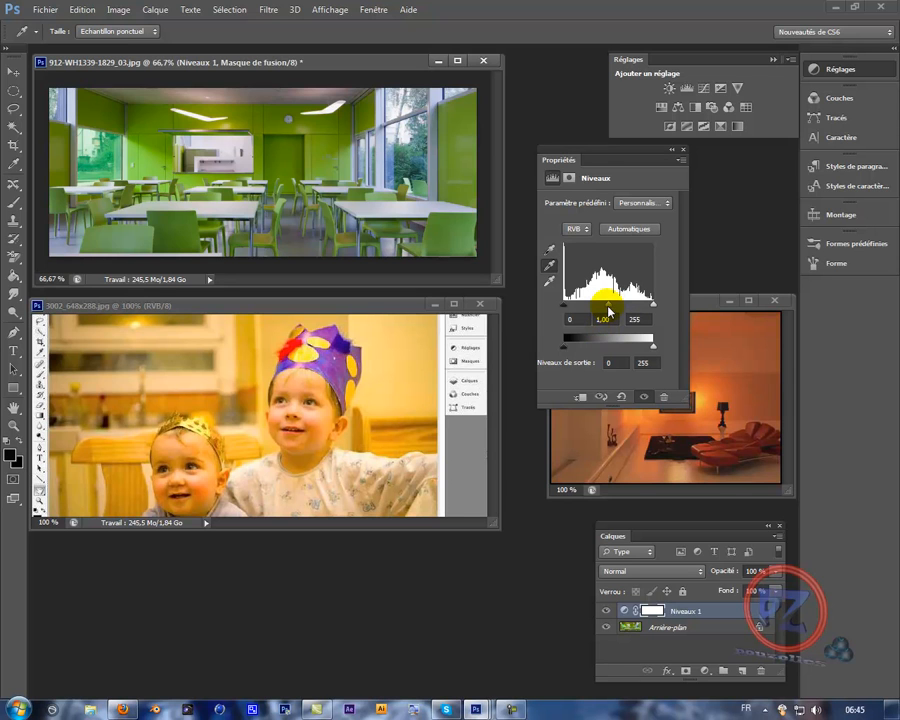
- Set the Levels midtone of the green dining room photo to 0,91, compare before and after, and close the properties
drag(608, 308, 613, 313)
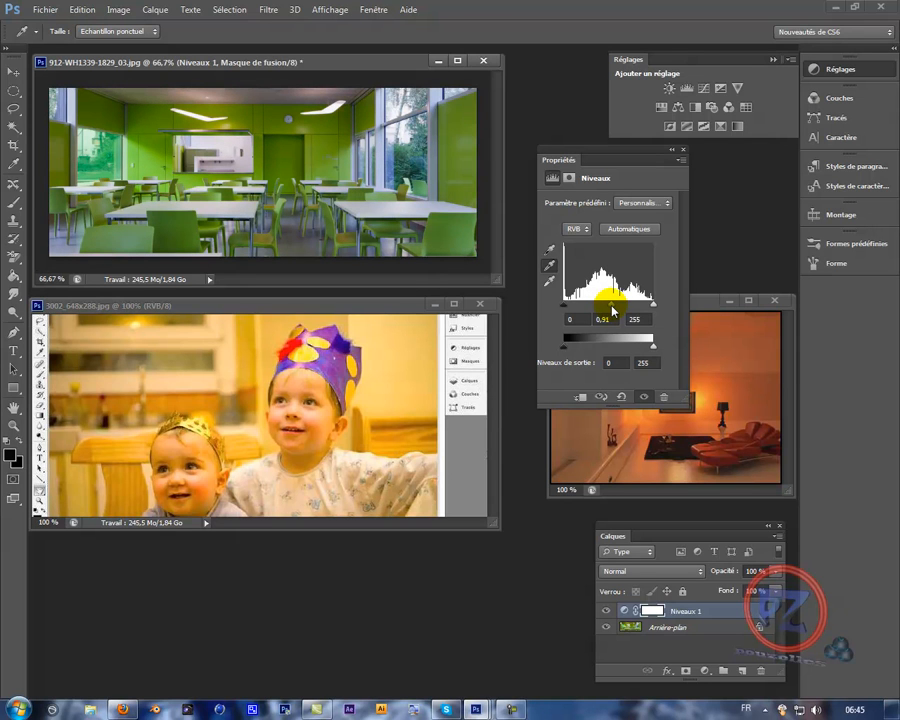
click(604, 612)
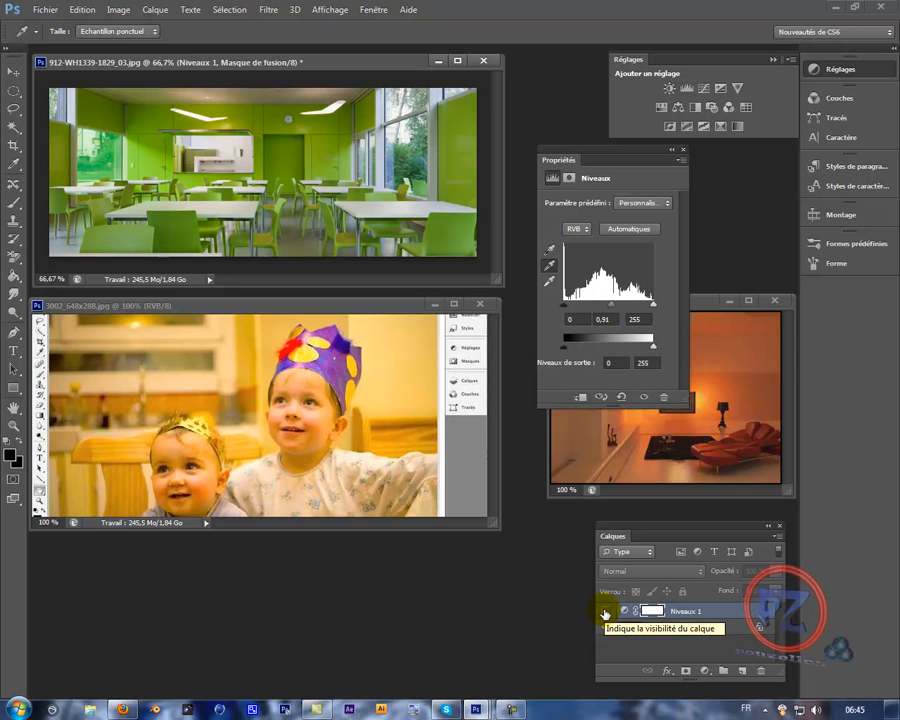
click(604, 612)
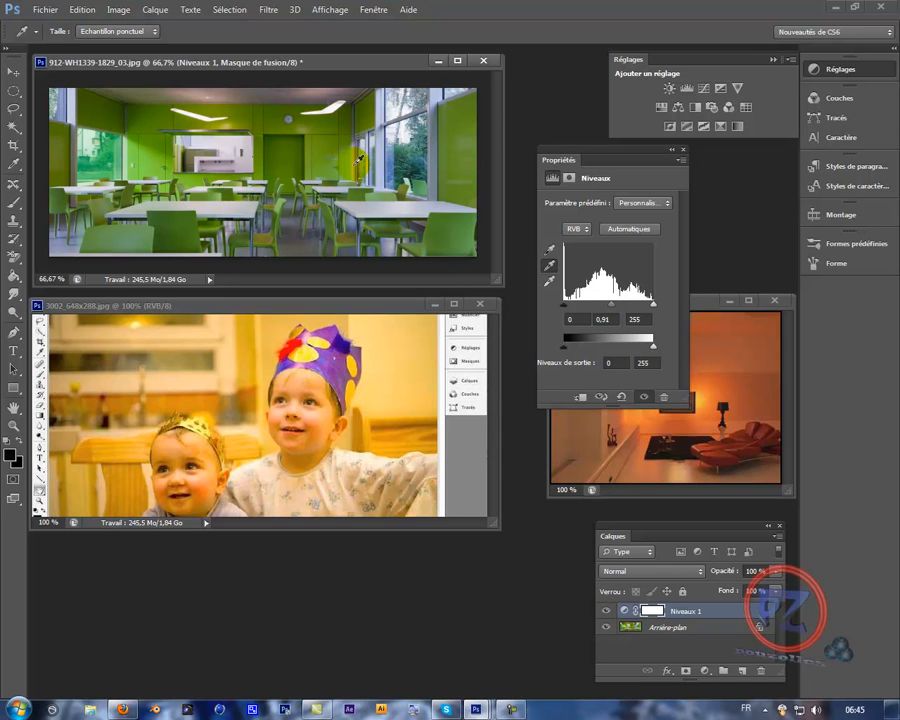
click(683, 150)
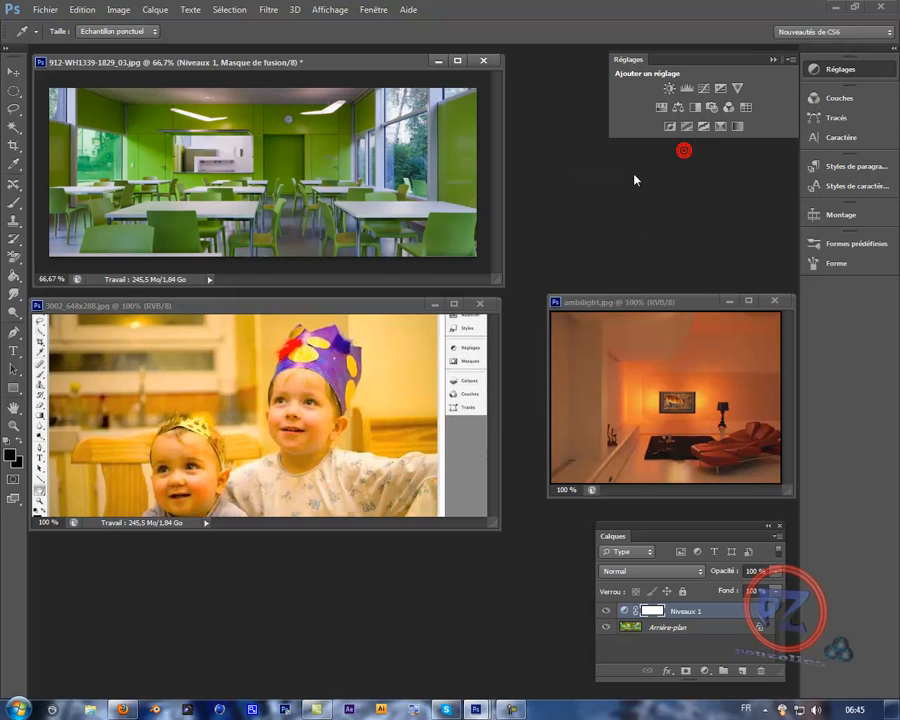
- Add a Levels adjustment layer to 3002_648x288.jpg and sample its gray point on the dark blurred background behind the children
click(340, 305)
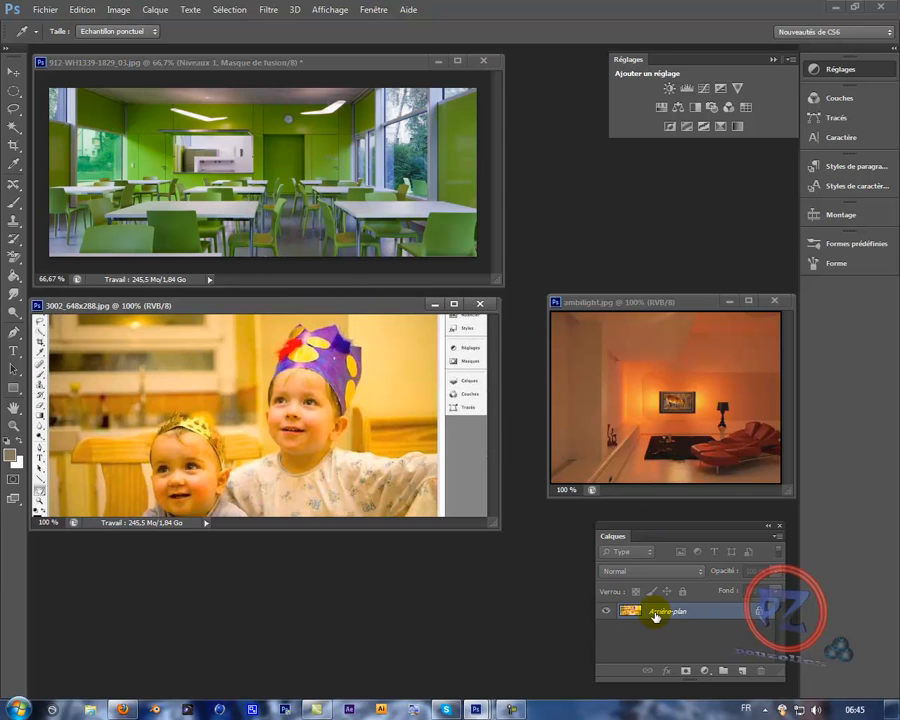
click(688, 90)
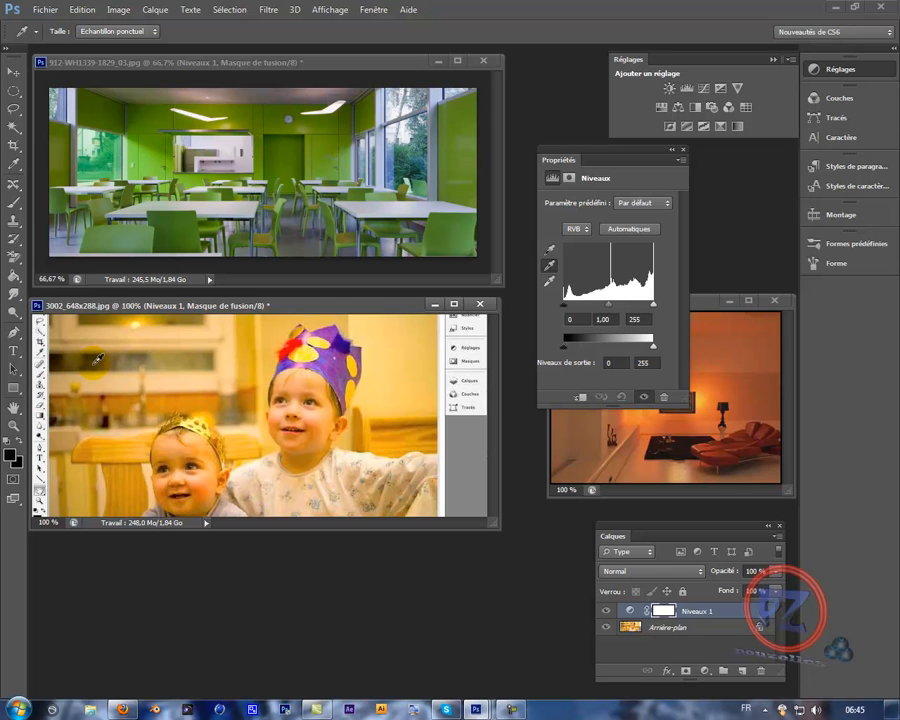
click(94, 364)
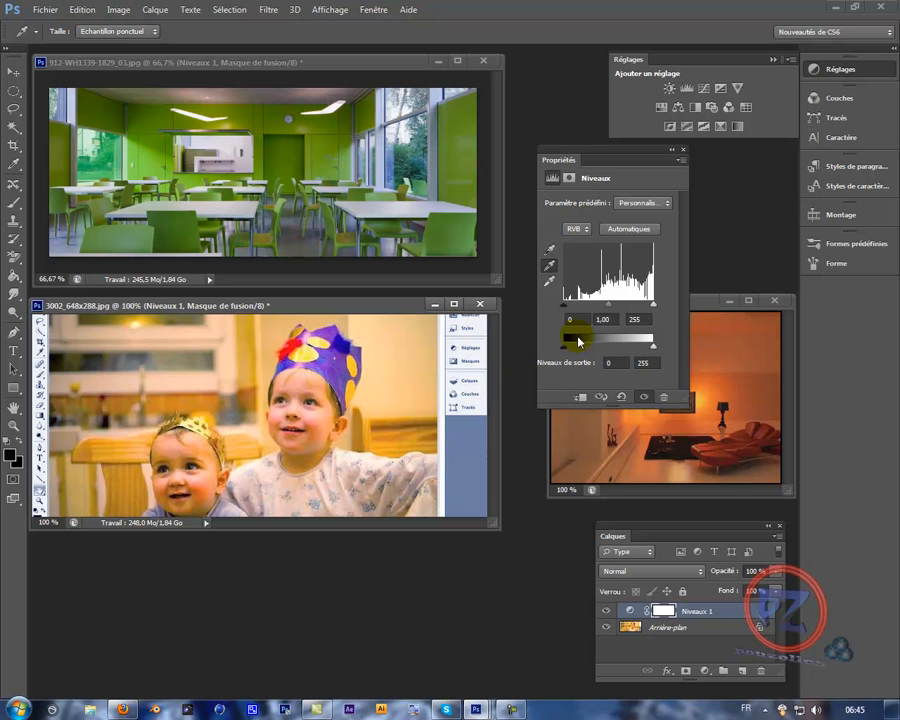
- Set the Levels midtone of the children's photo to 0,85, compare before and after, and close the properties
drag(613, 305, 613, 306)
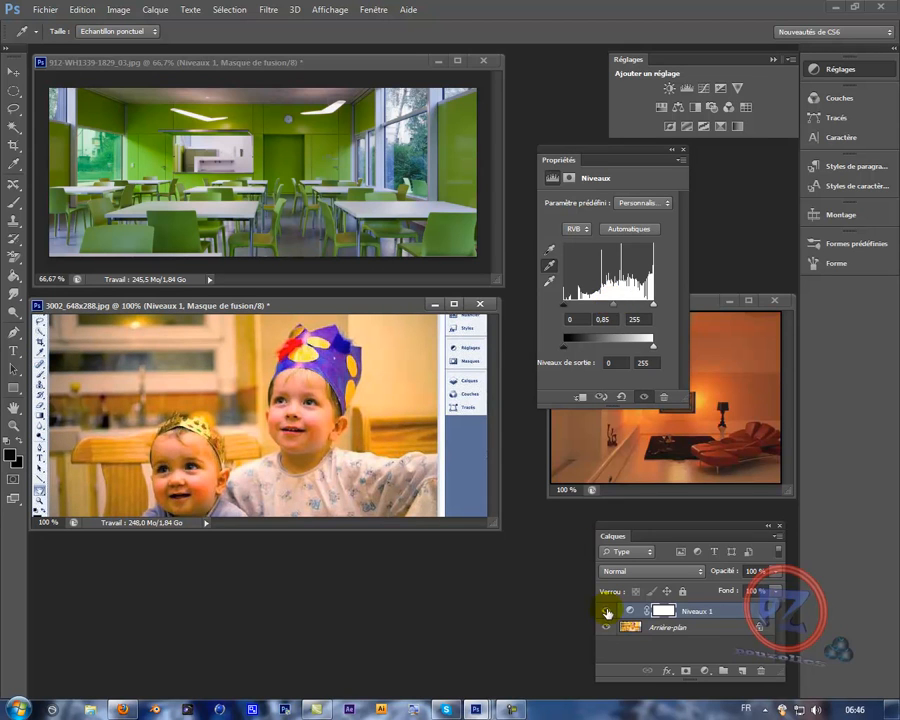
click(605, 613)
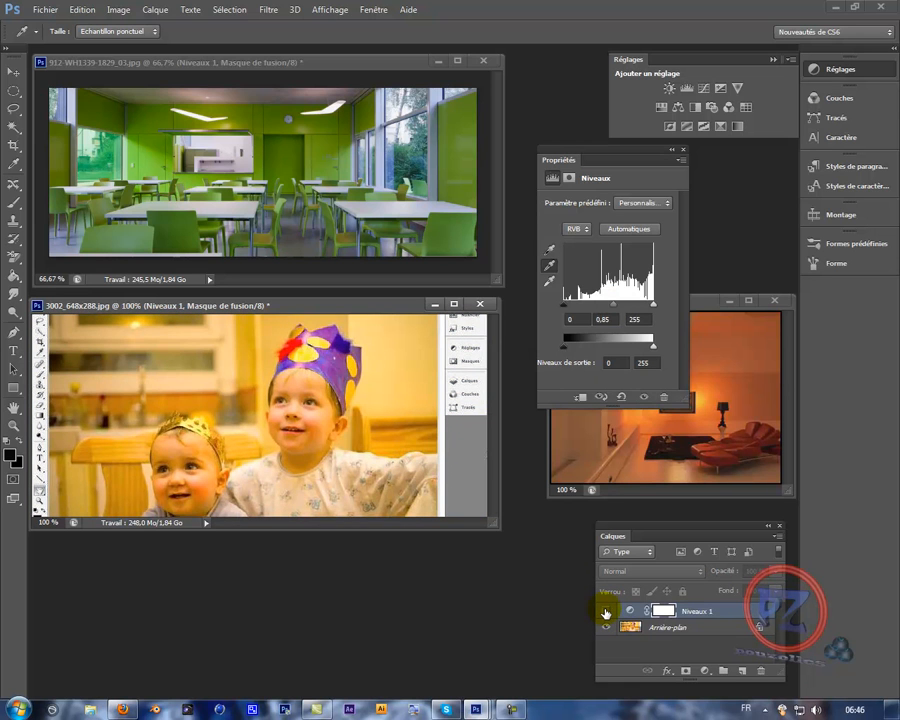
click(605, 613)
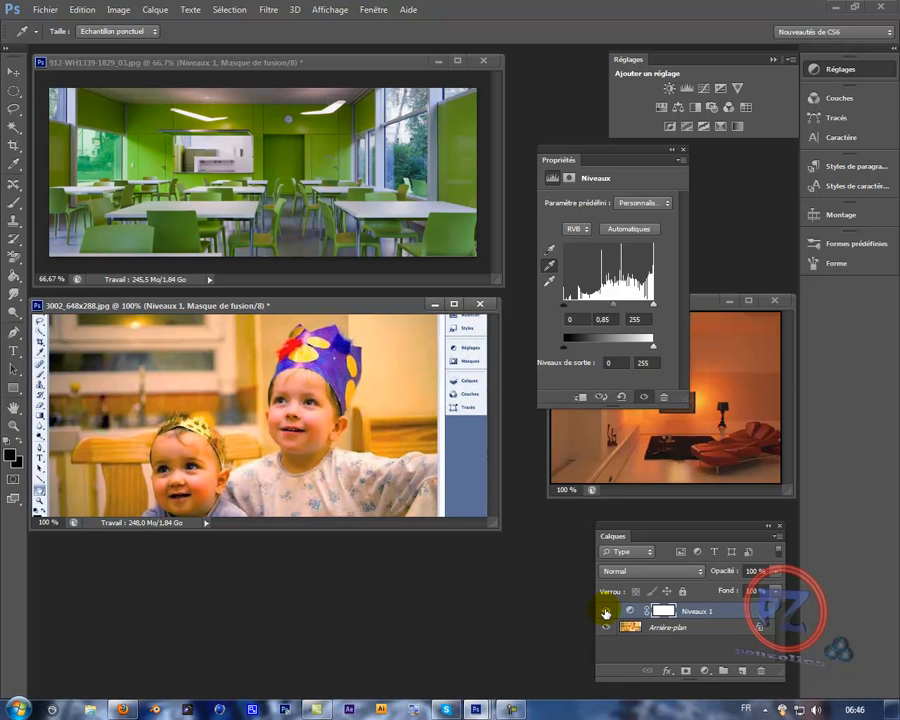
click(683, 152)
- Add a Levels adjustment layer to ambilight.jpg, sample the gray point at the floor beneath the red sofa, and compare before and after
drag(690, 305, 667, 246)
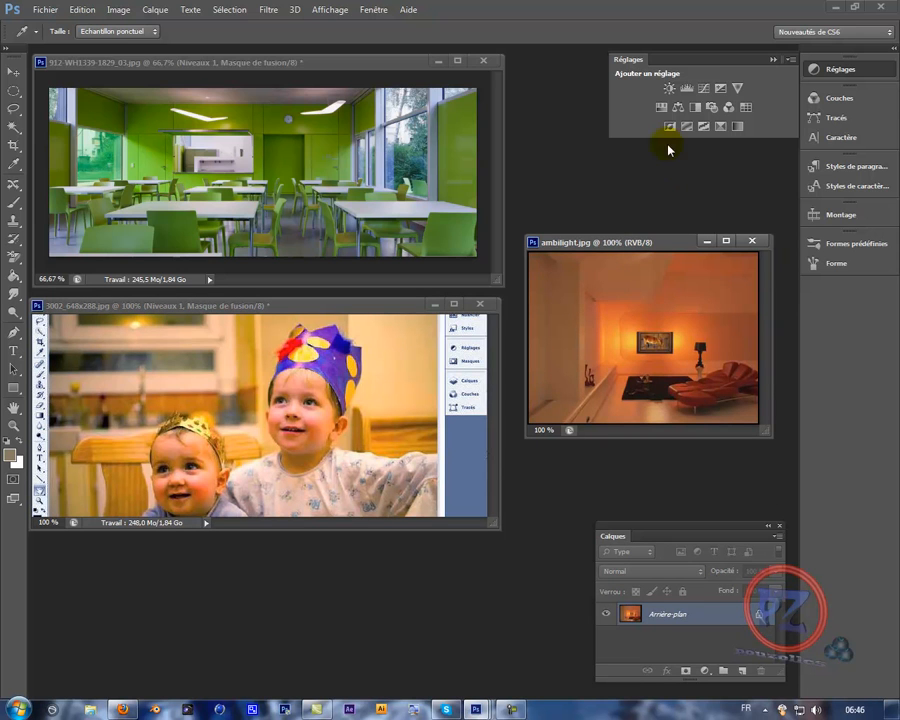
click(660, 108)
drag(625, 150, 396, 201)
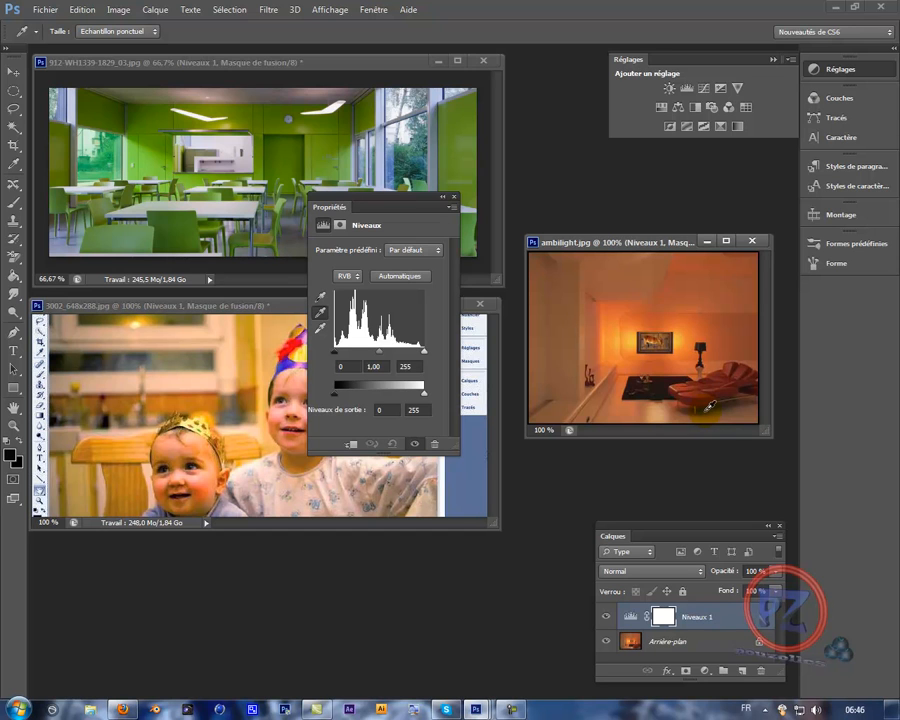
click(707, 407)
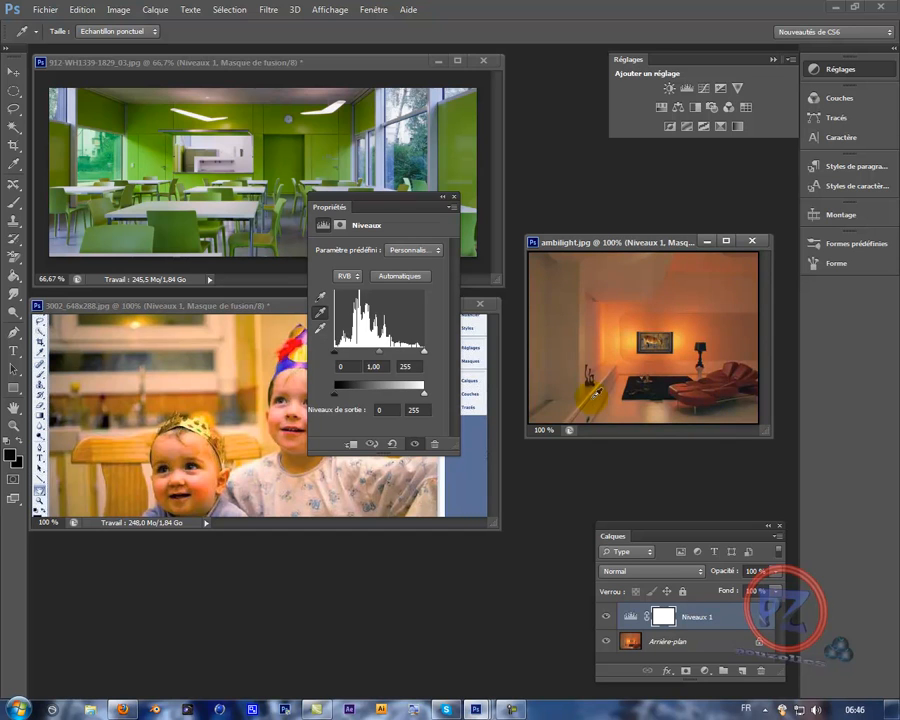
click(605, 619)
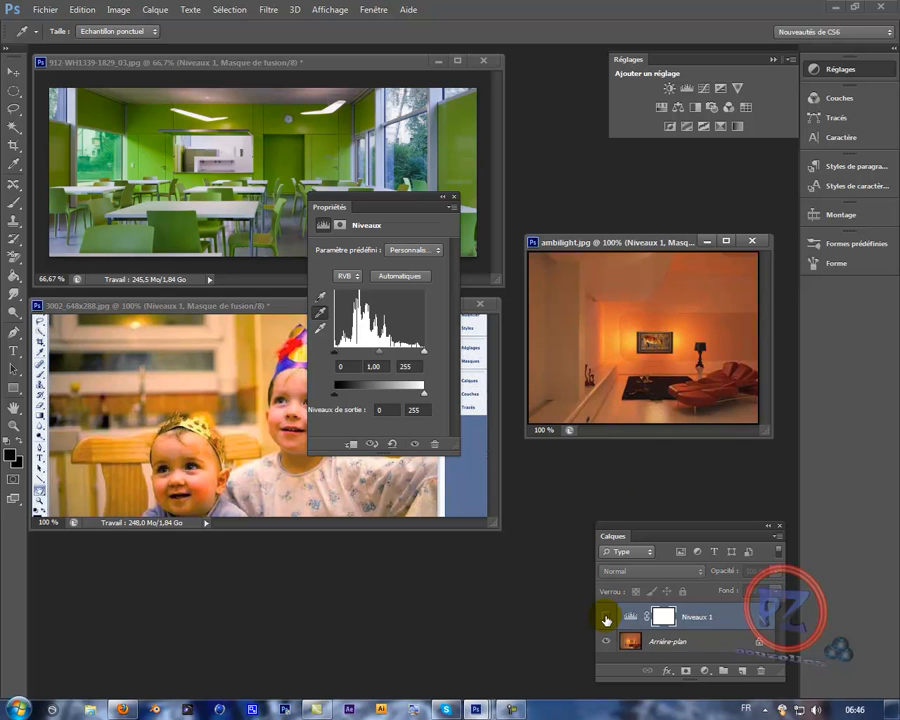
click(605, 619)
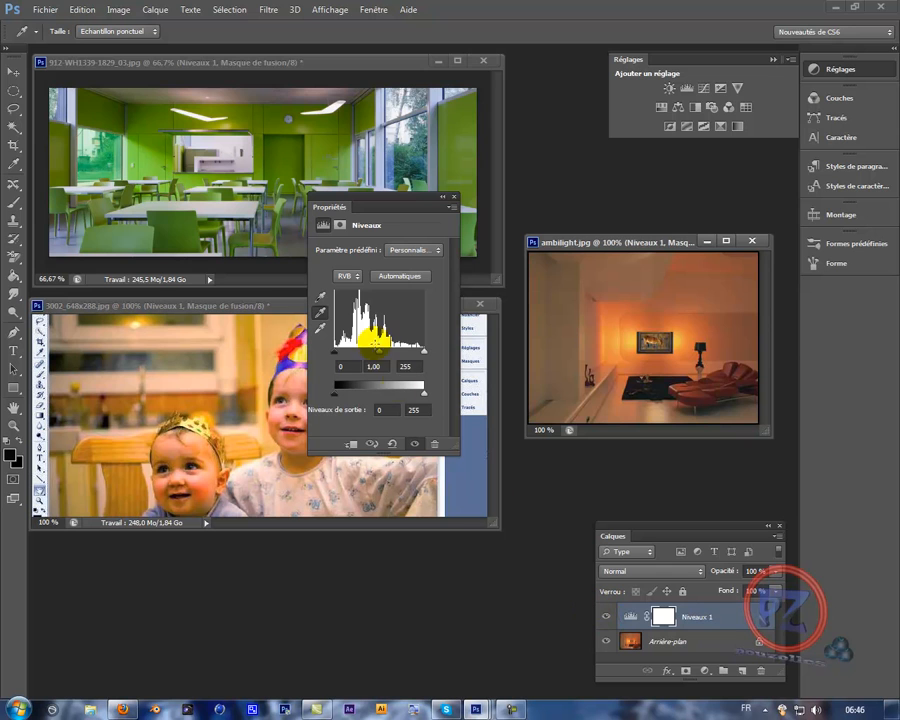
- Set the Levels midtone of ambilight.jpg to 0,85 and test the output levels, returning them to 0 and 255
drag(385, 353, 383, 354)
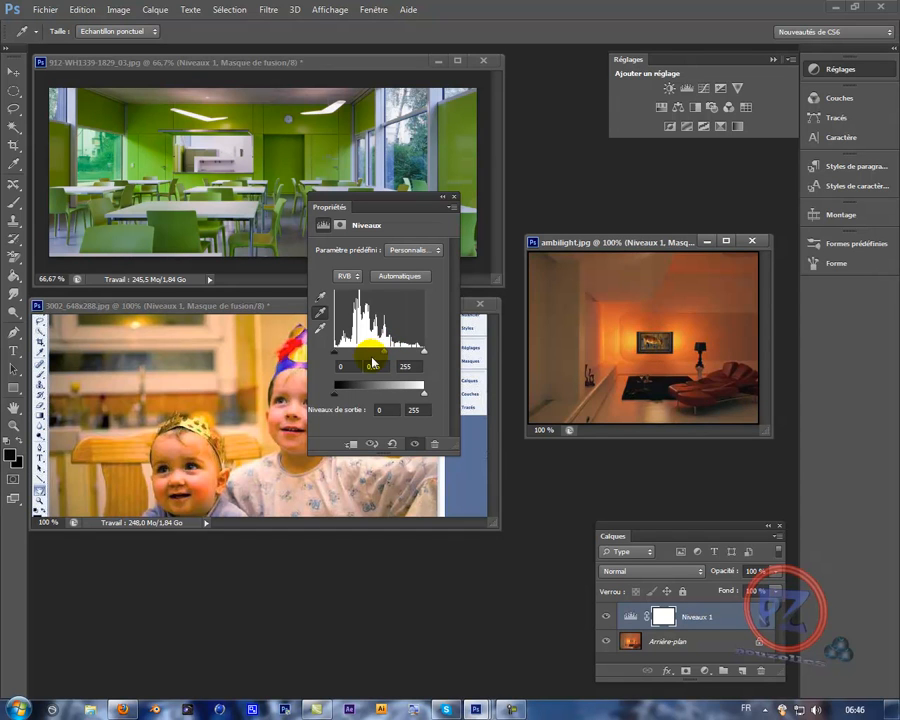
mouse_move(339, 398)
mouse_down()
mouse_move(348, 399)
mouse_move(333, 399)
mouse_up()
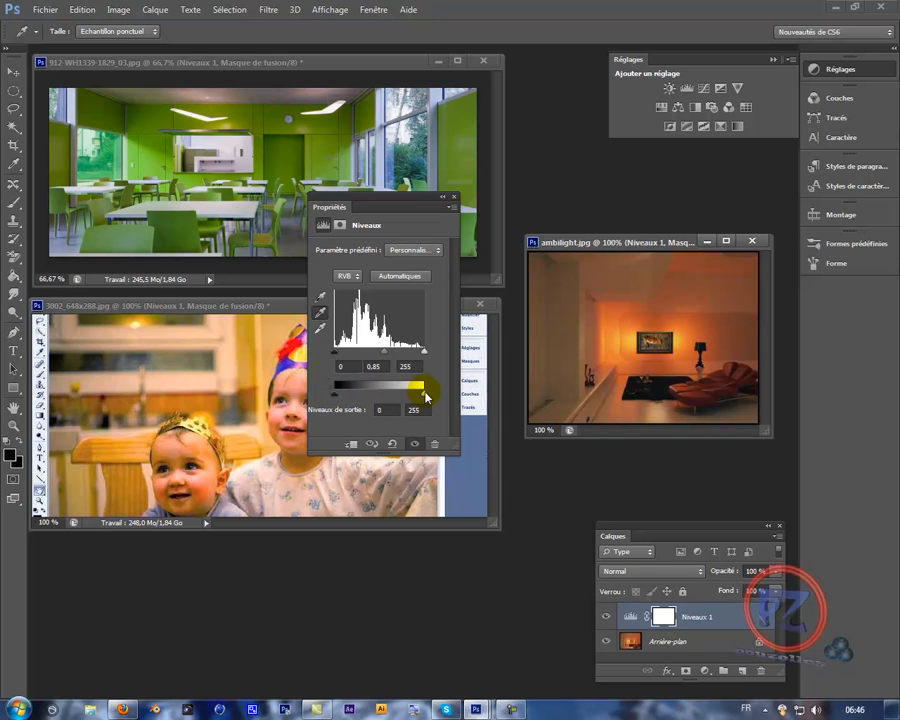
mouse_move(416, 397)
mouse_down()
mouse_move(398, 397)
mouse_move(430, 396)
mouse_up()
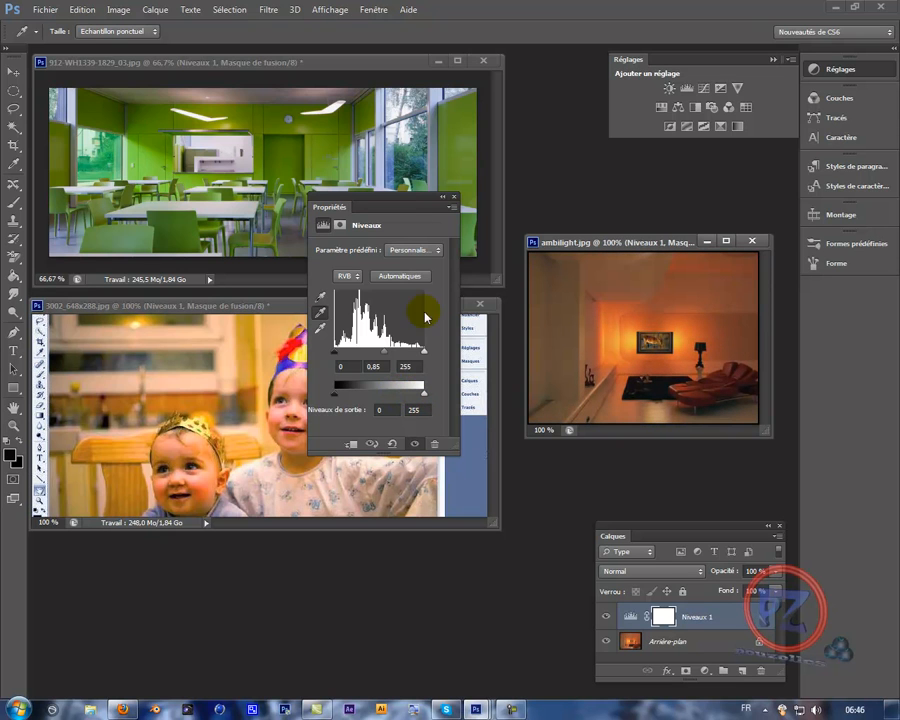
- Close the Levels properties and delete the Niveaux 1 adjustment layers from ambilight.jpg, 3002_648x288.jpg and 912-WH1339-1829_03.jpg
click(454, 197)
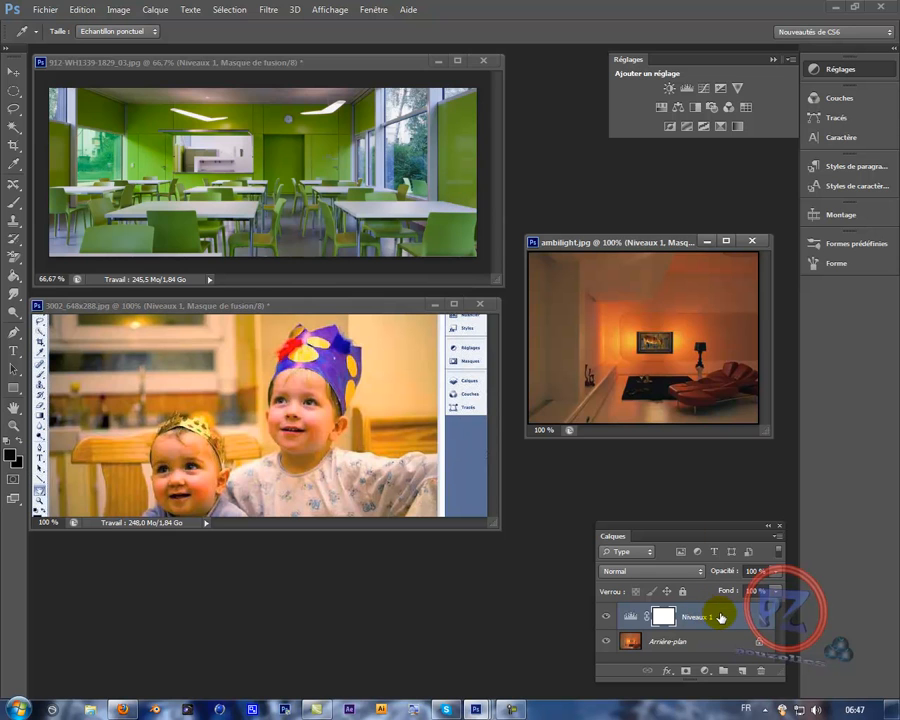
drag(720, 618, 762, 670)
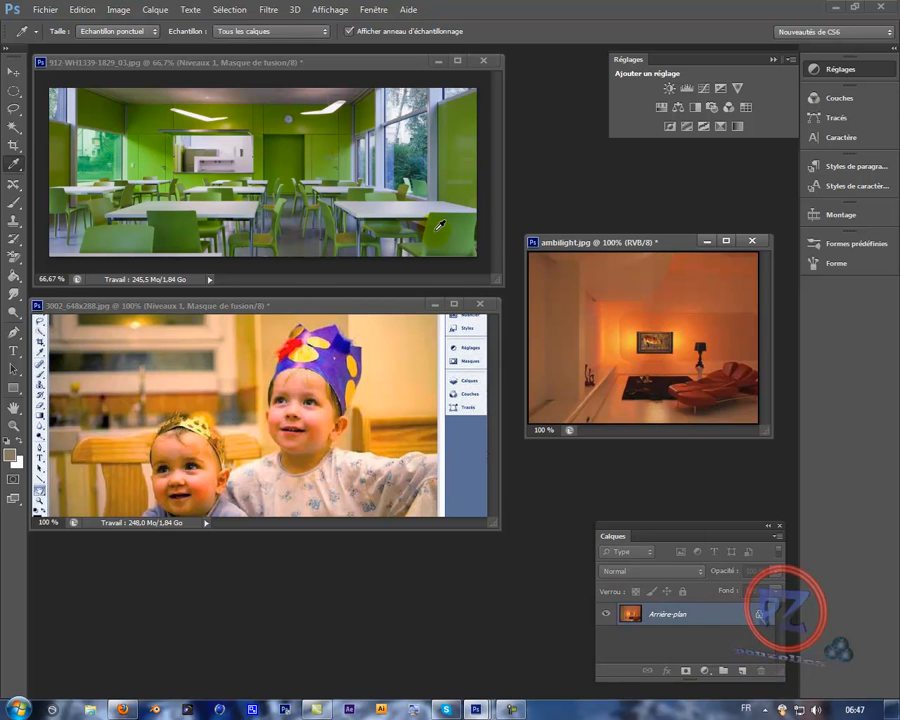
click(412, 303)
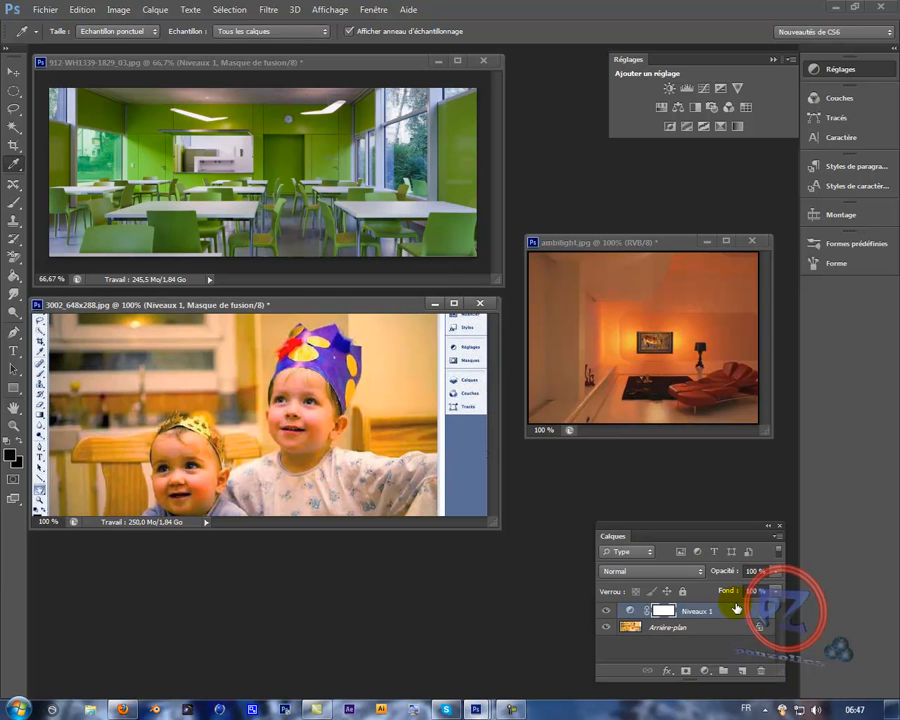
drag(743, 611, 760, 672)
click(345, 61)
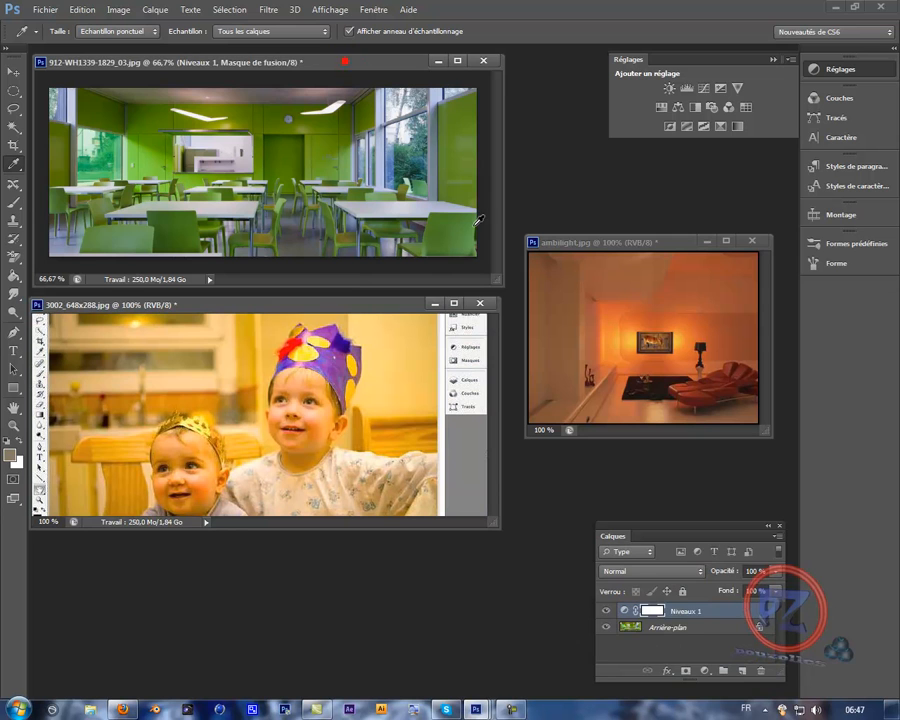
click(722, 607)
drag(724, 612, 762, 670)
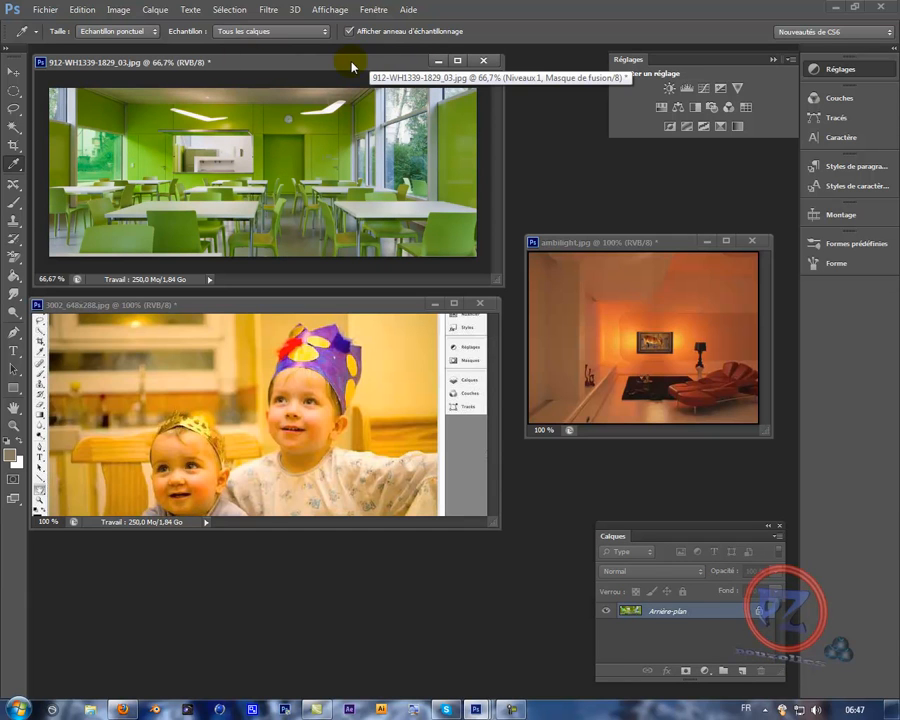
- Neutralize the green dining room photo's colour cast with Correspondance de la couleur, setting colour intensity to 107 and luminance to 125
click(117, 9)
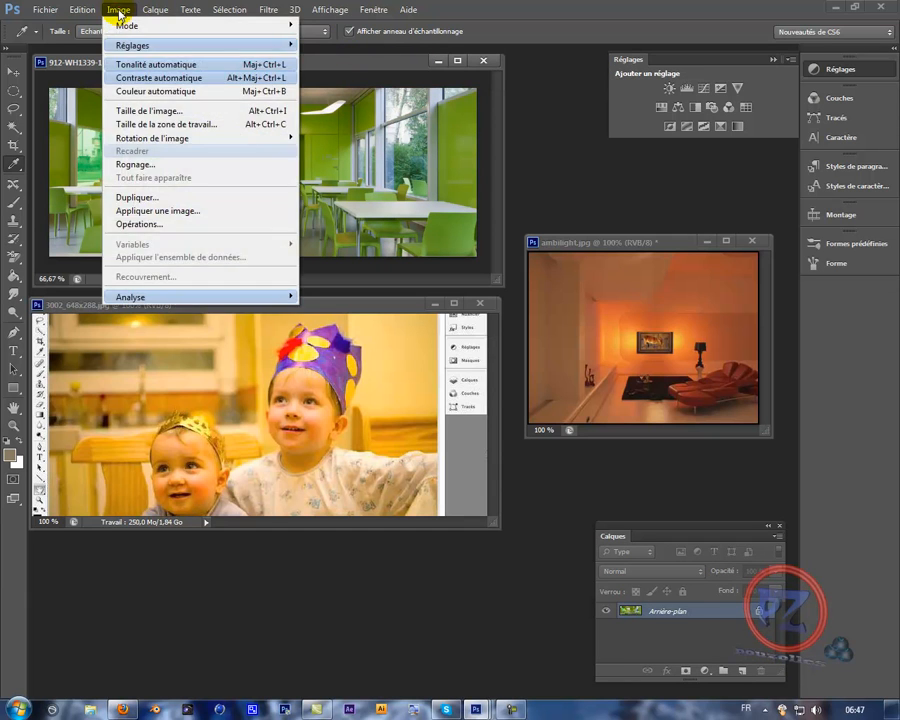
mouse_move(200, 40)
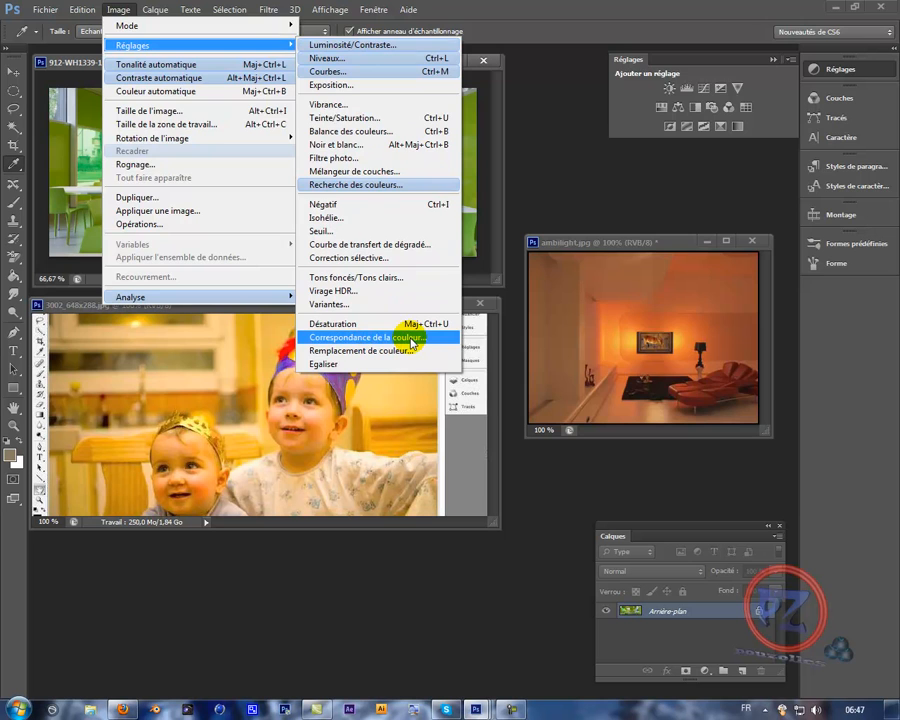
click(411, 343)
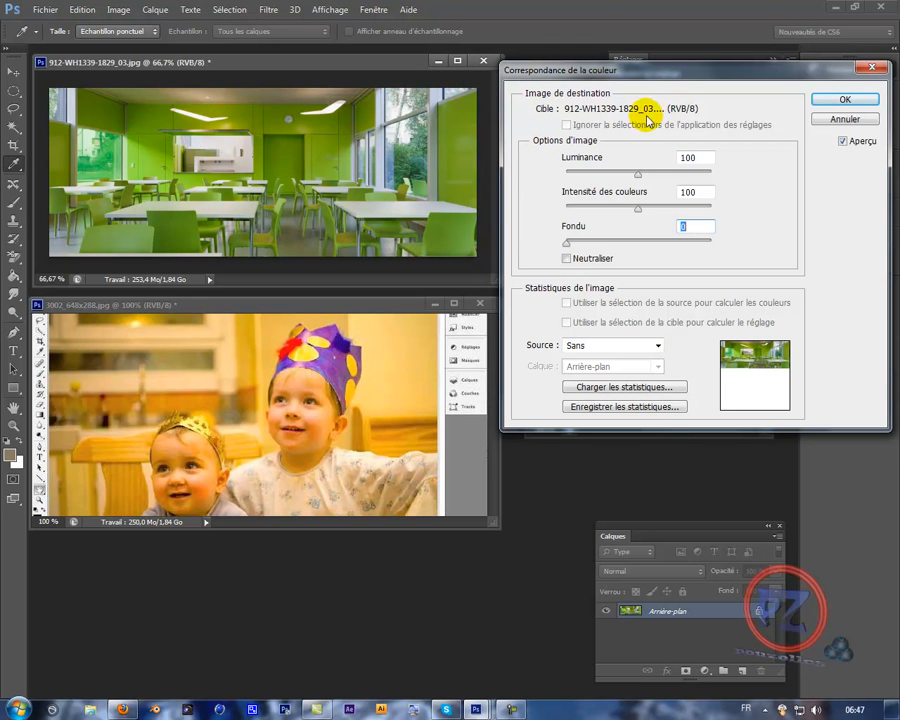
click(566, 260)
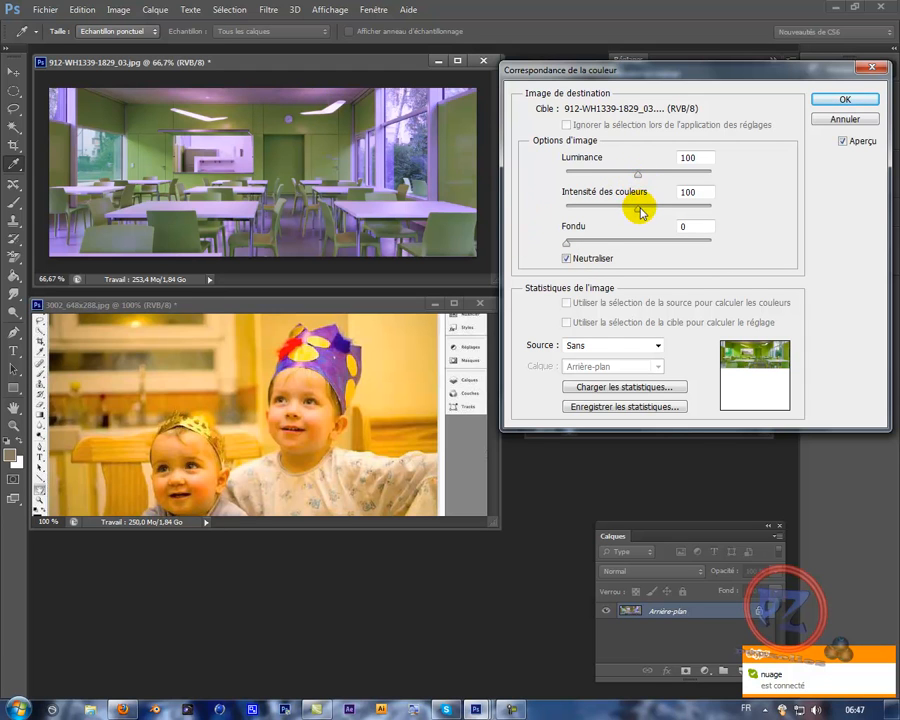
mouse_move(639, 207)
mouse_down()
mouse_move(588, 207)
mouse_move(653, 207)
mouse_move(659, 215)
mouse_move(653, 206)
mouse_move(645, 215)
mouse_up()
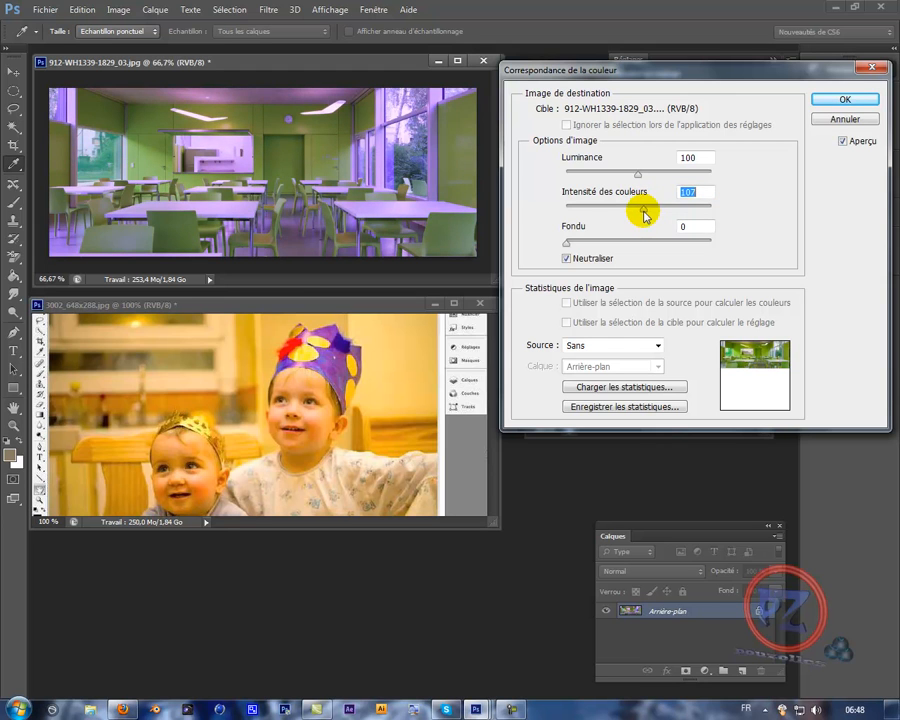
drag(638, 172, 668, 180)
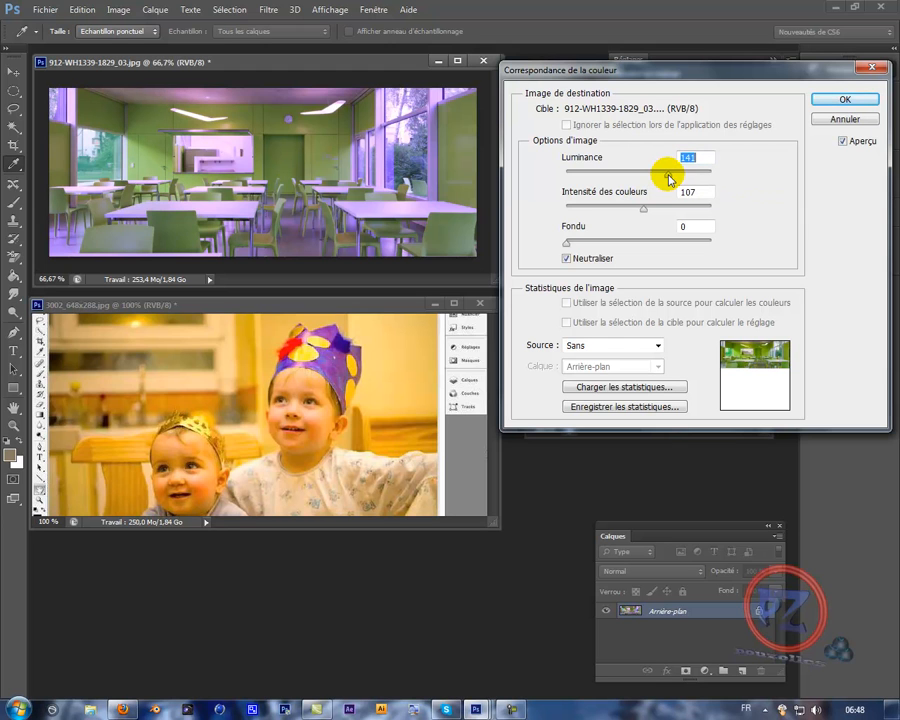
drag(670, 179, 658, 178)
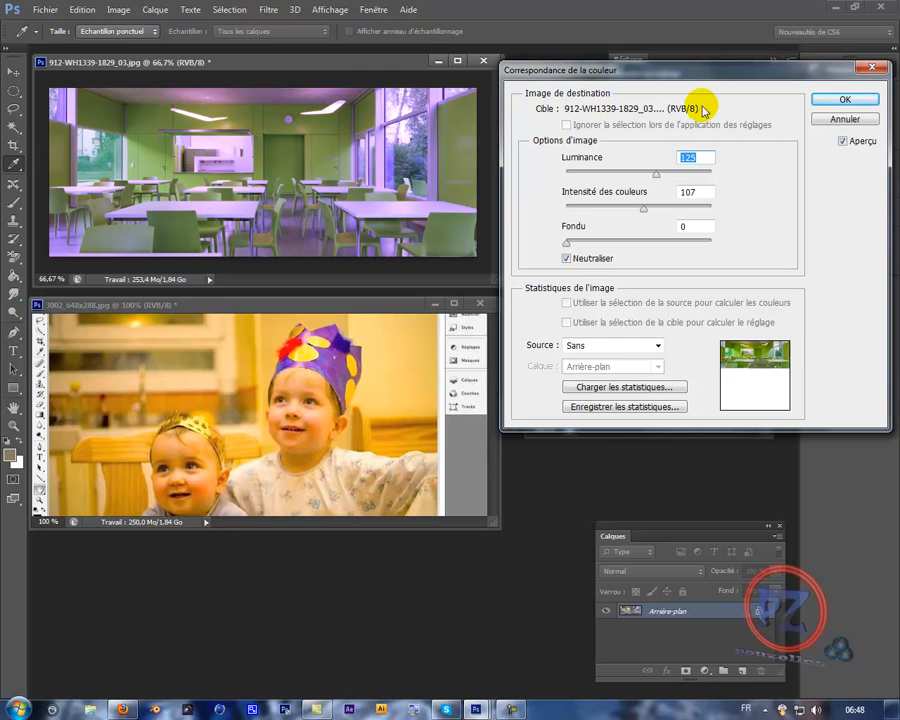
- Compare the dining room photo before and after, check the available source images while keeping Sans, and apply the colour correction
click(843, 142)
click(843, 142)
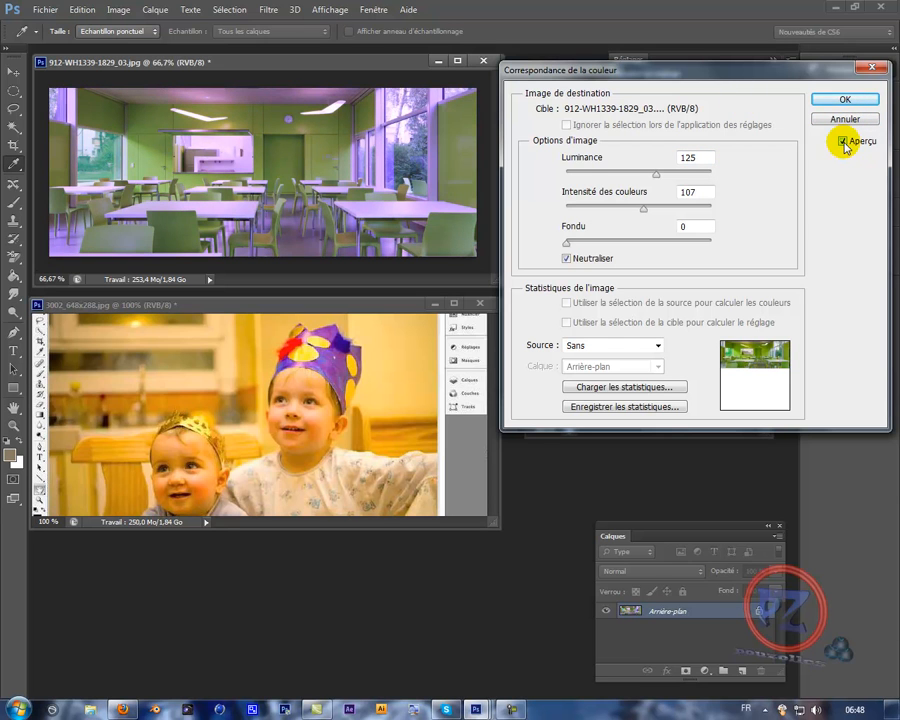
click(843, 142)
click(843, 142)
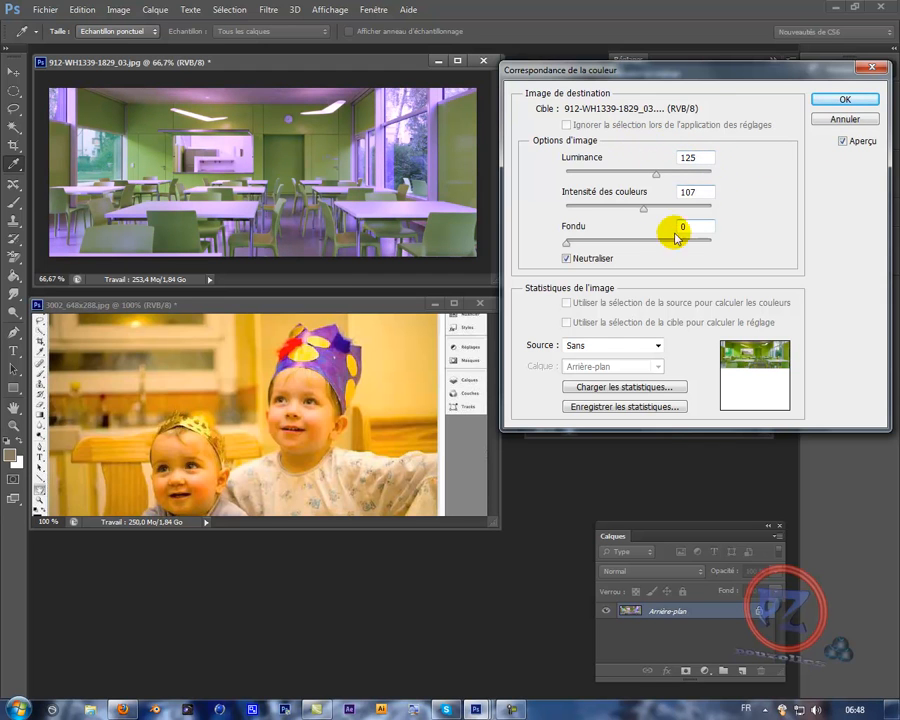
click(658, 346)
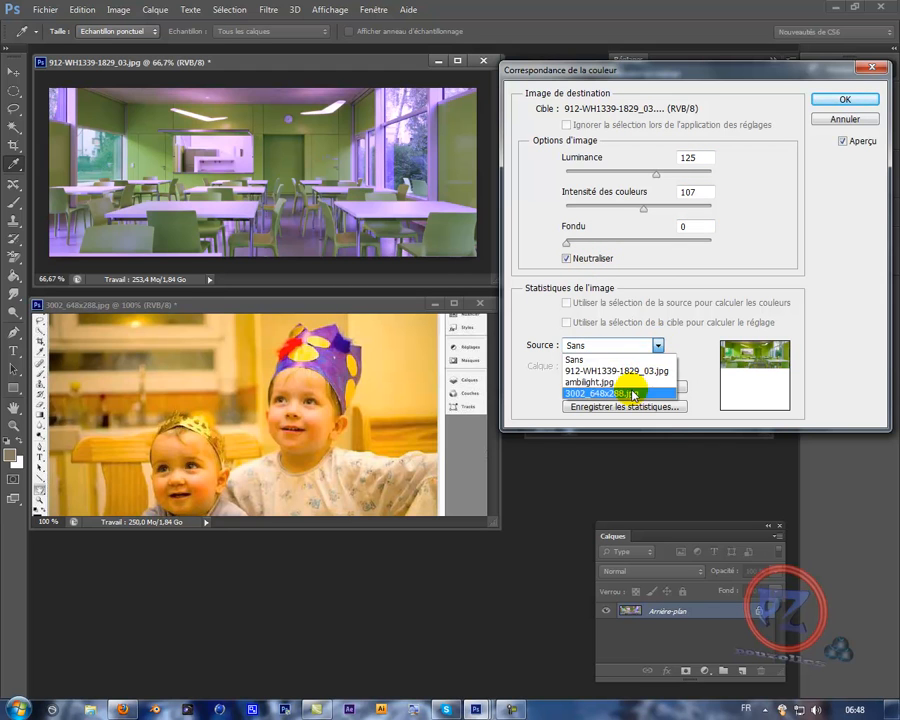
click(658, 346)
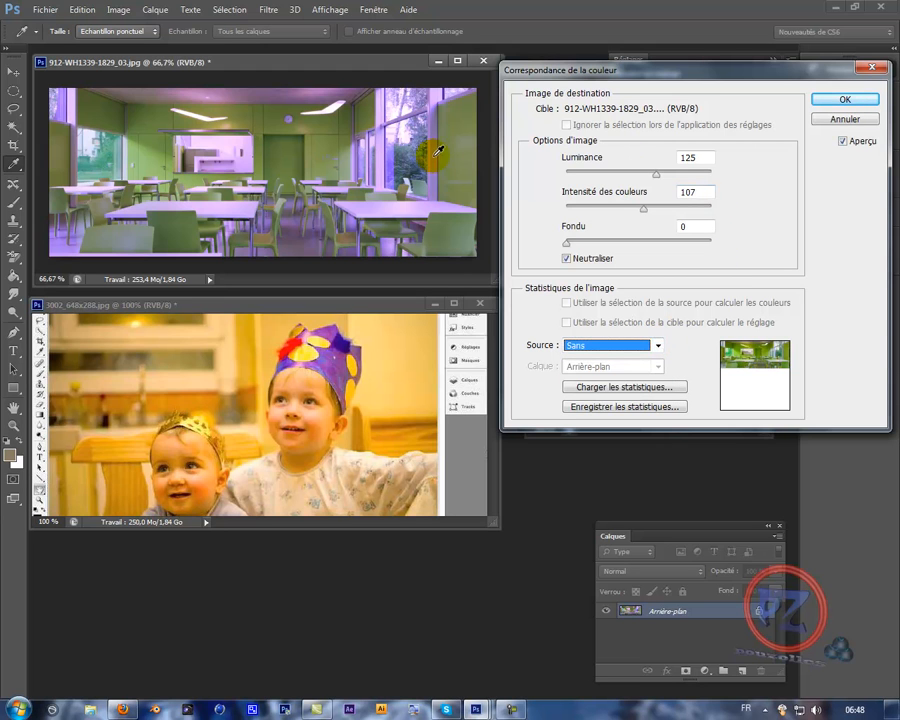
click(822, 99)
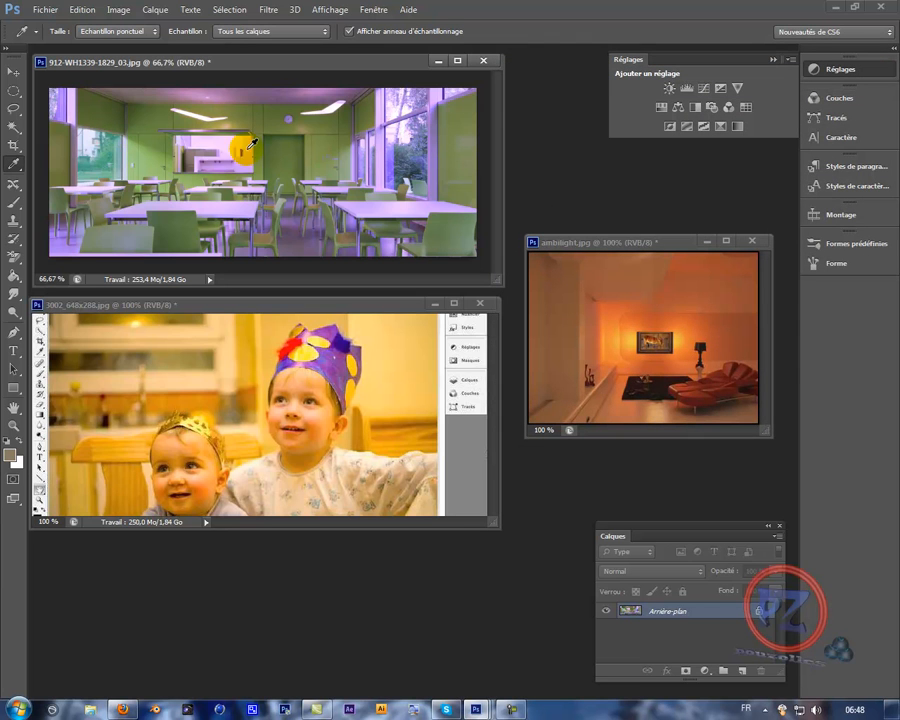
- Neutralize the cast in 3002_648x288.jpg with Correspondance de la couleur, setting luminance to 78 and colour intensity to 103
click(322, 310)
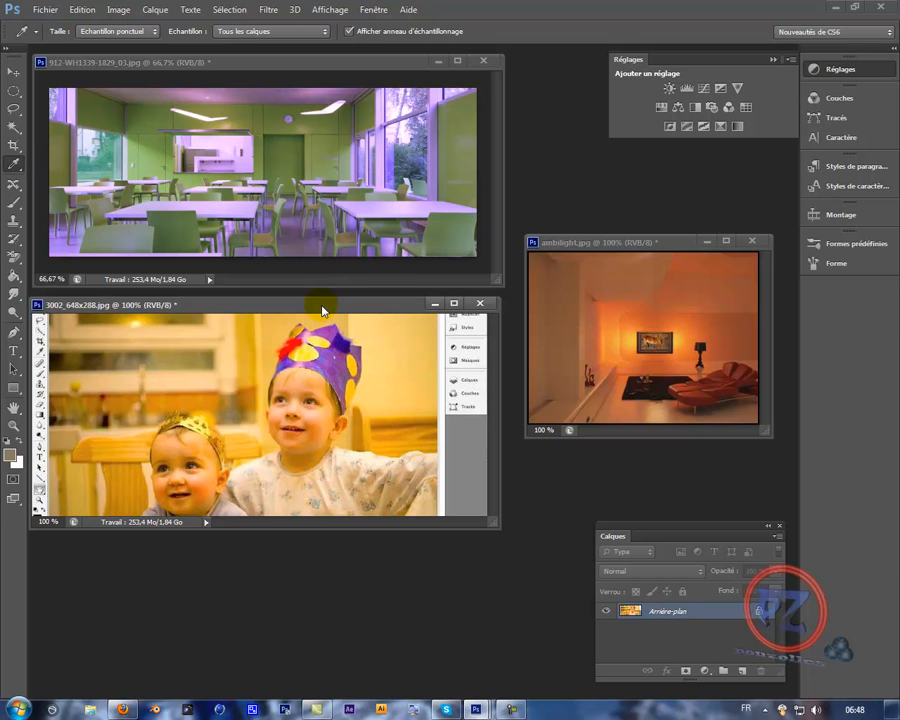
click(124, 14)
mouse_move(187, 44)
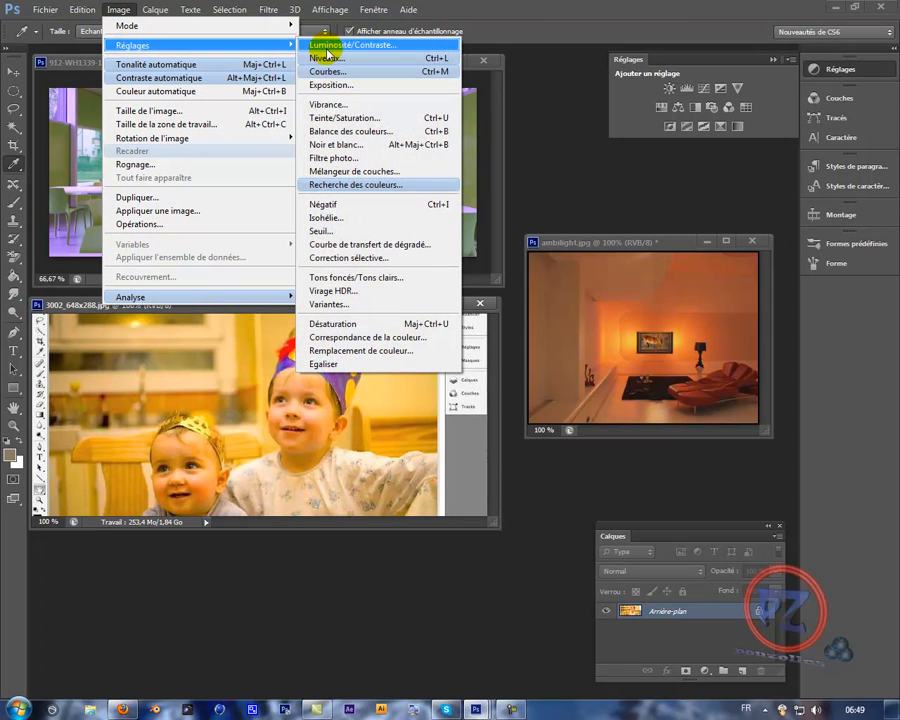
click(362, 340)
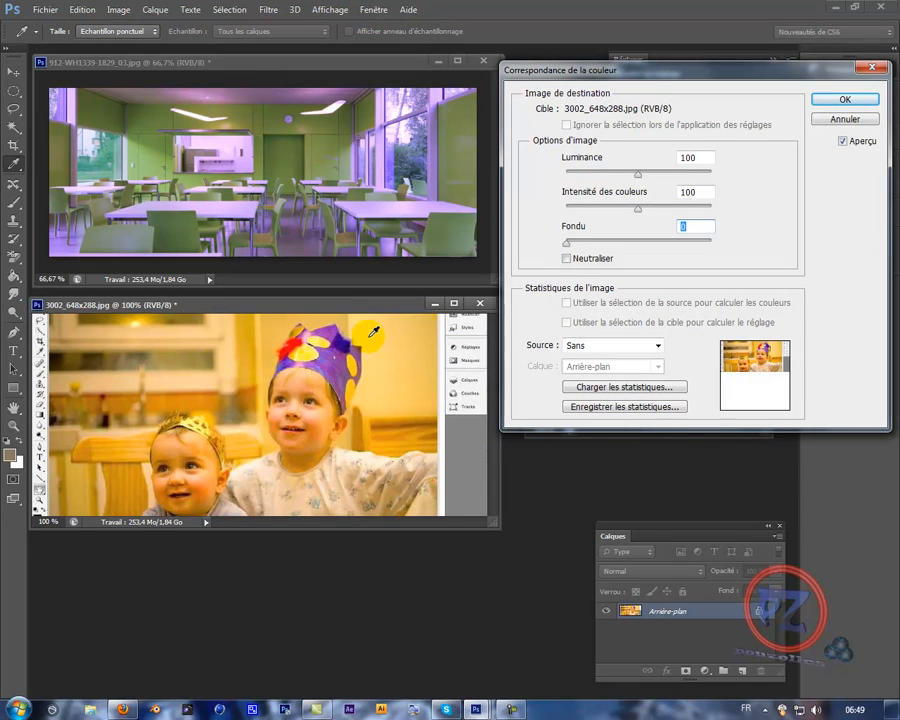
click(568, 260)
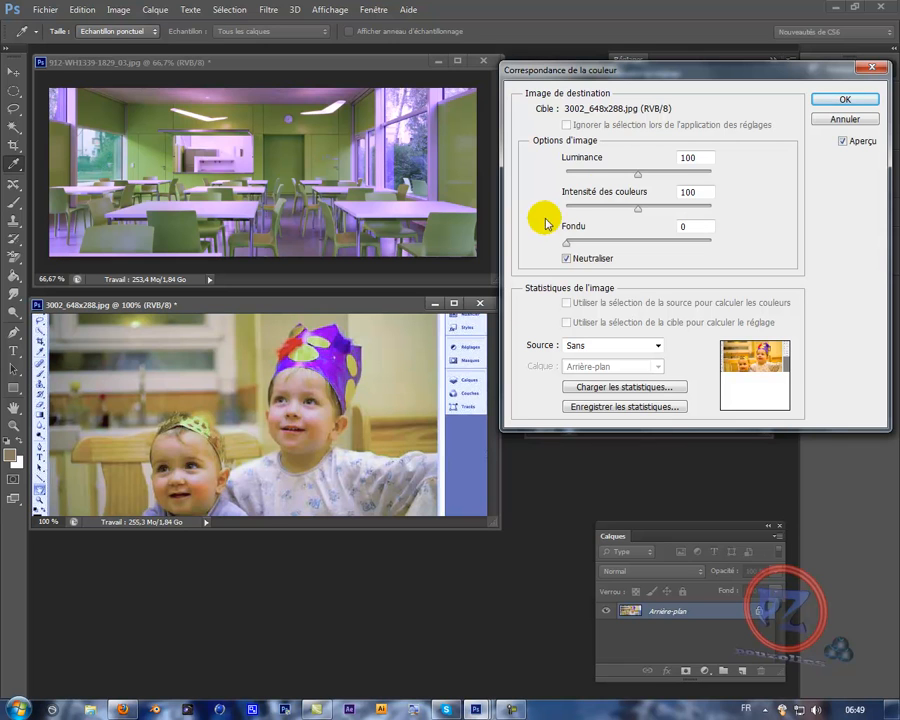
mouse_move(635, 175)
mouse_down()
mouse_move(602, 178)
mouse_move(616, 179)
mouse_up()
click(623, 177)
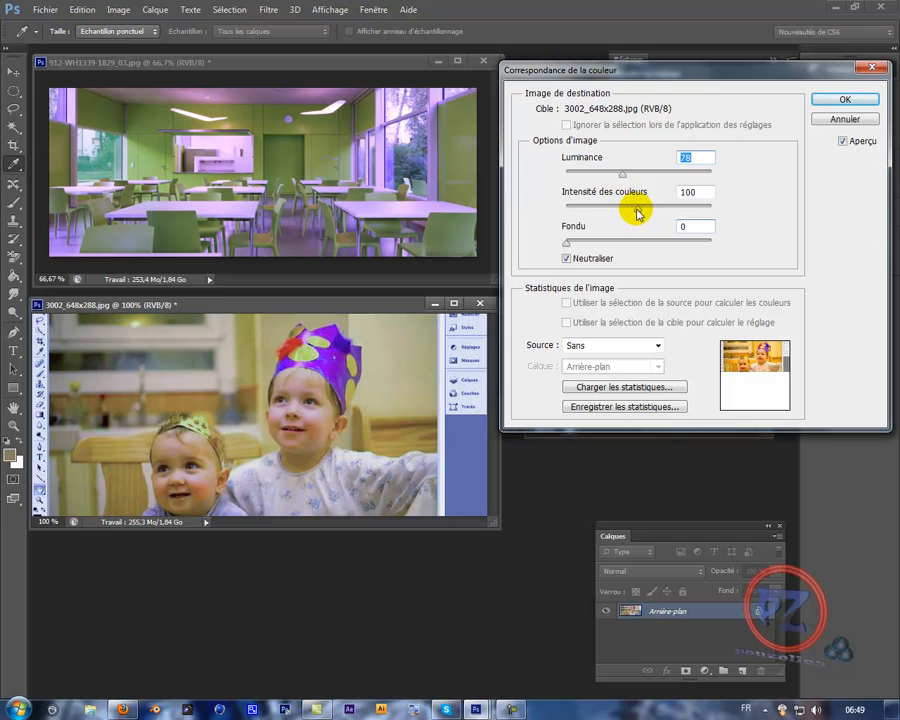
click(647, 208)
drag(656, 213, 639, 209)
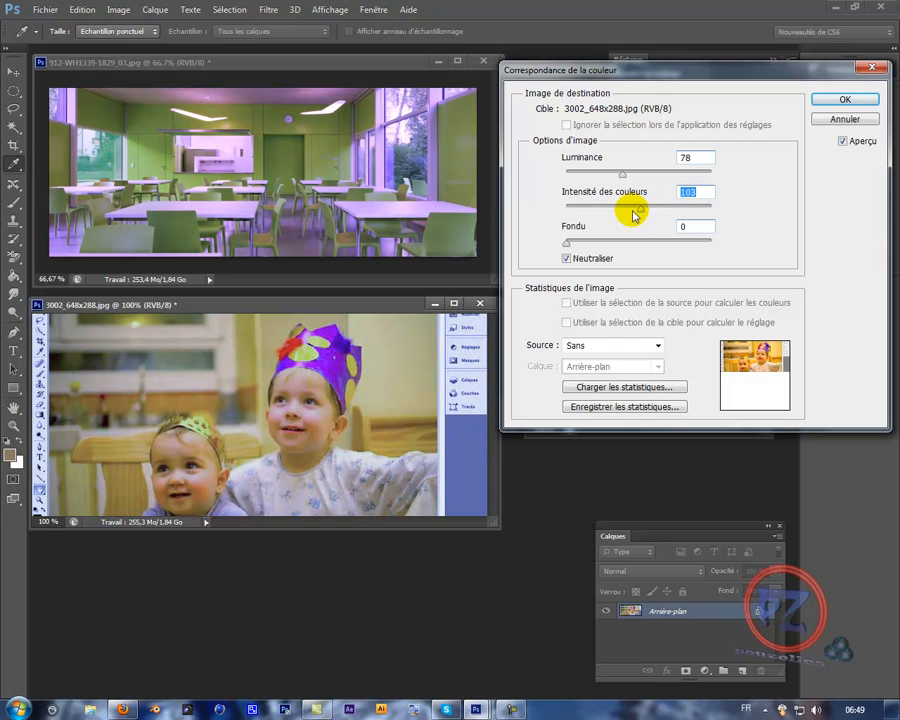
- Try a Fondu value of 37 on the children's photo correction, returning it to 0
drag(597, 241, 600, 245)
click(619, 240)
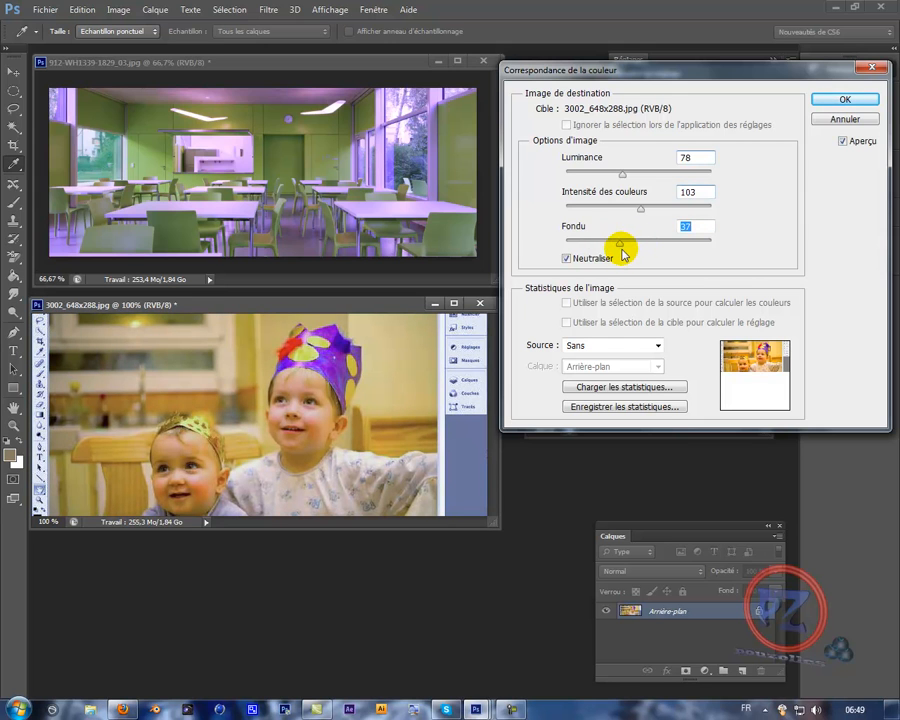
drag(619, 245, 560, 247)
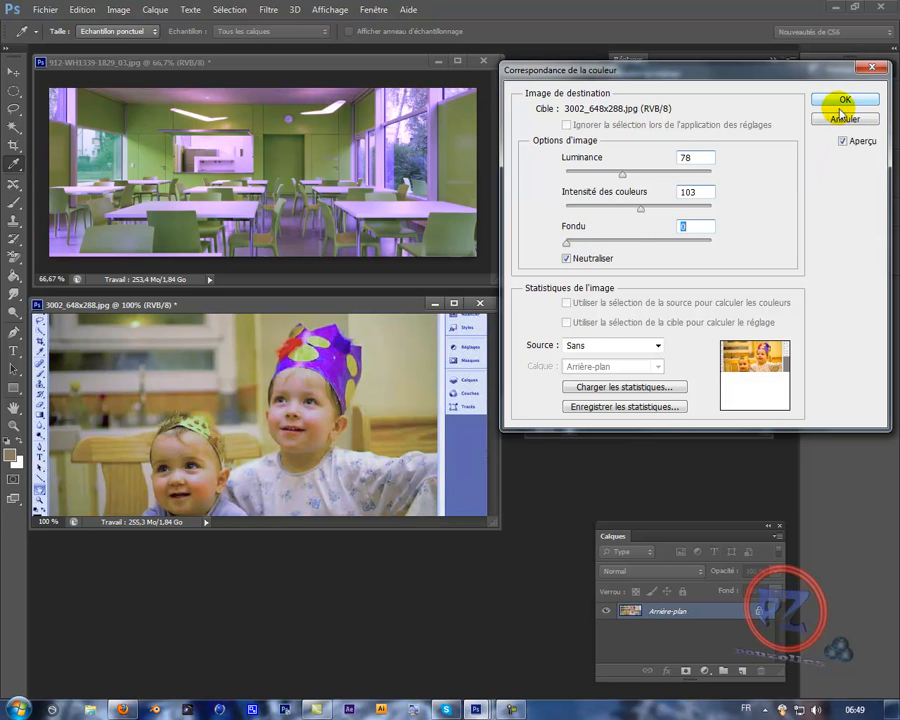
- Compare the children's photo with and without the correction and apply it
click(842, 142)
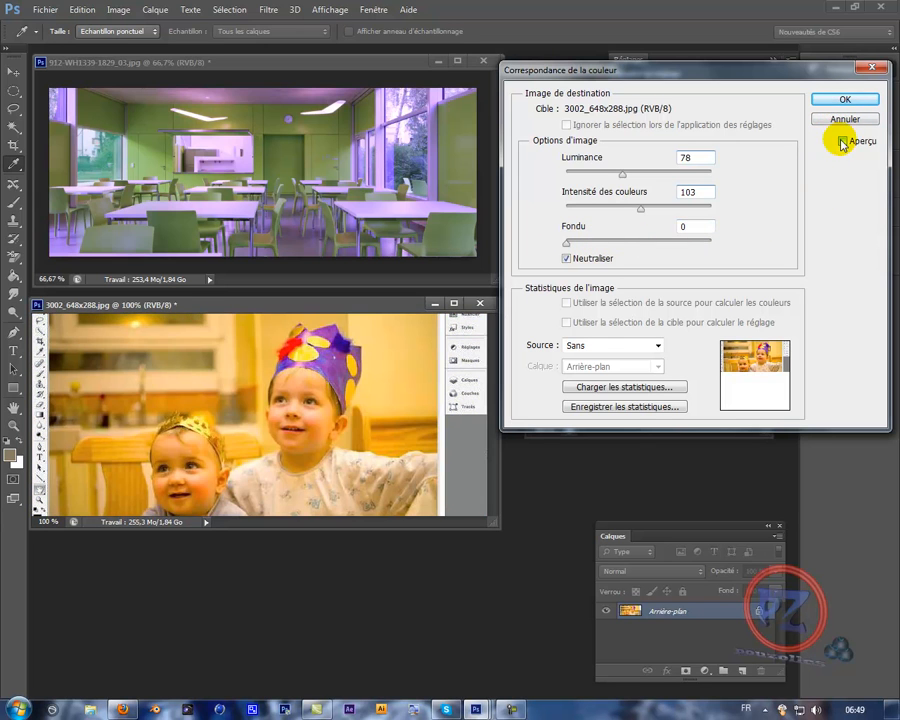
click(842, 142)
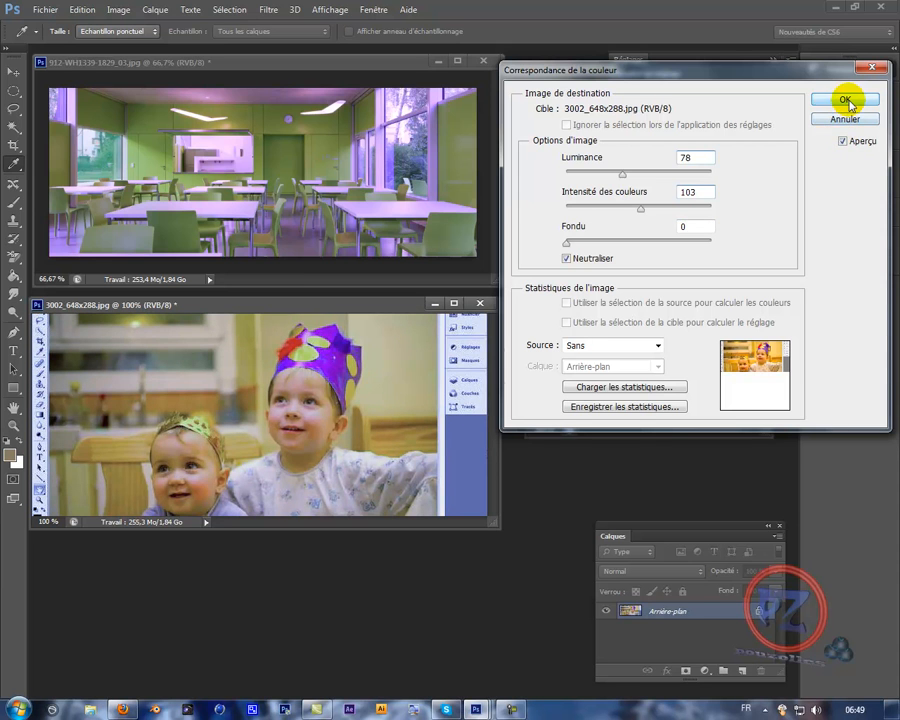
click(842, 99)
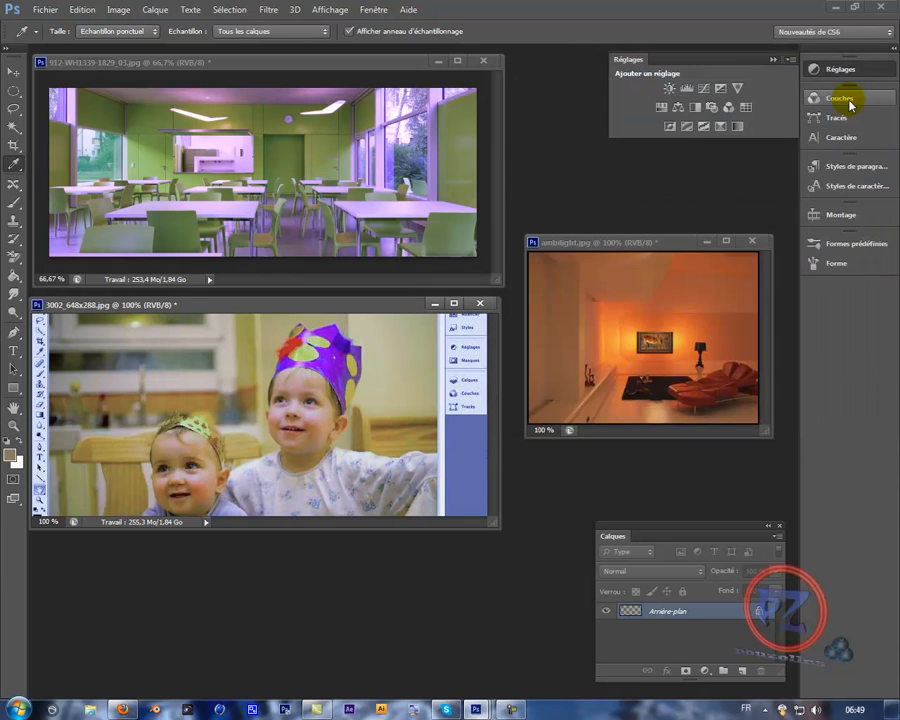
- Neutralize the orange cast in ambilight.jpg with Correspondance de la couleur at a Fondu of 17 and apply the correction
click(663, 247)
click(119, 11)
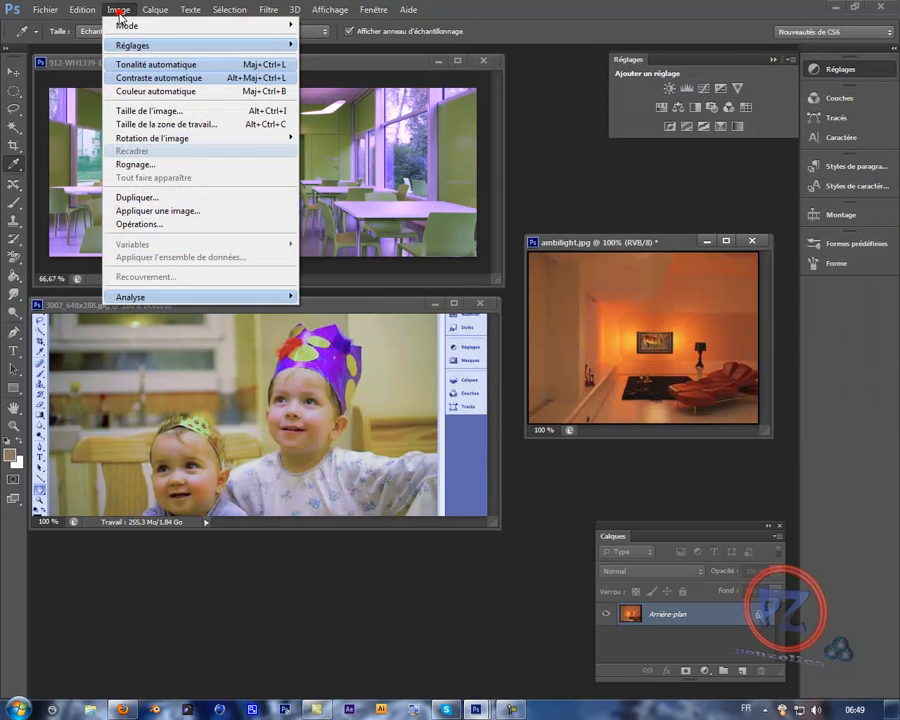
mouse_move(128, 42)
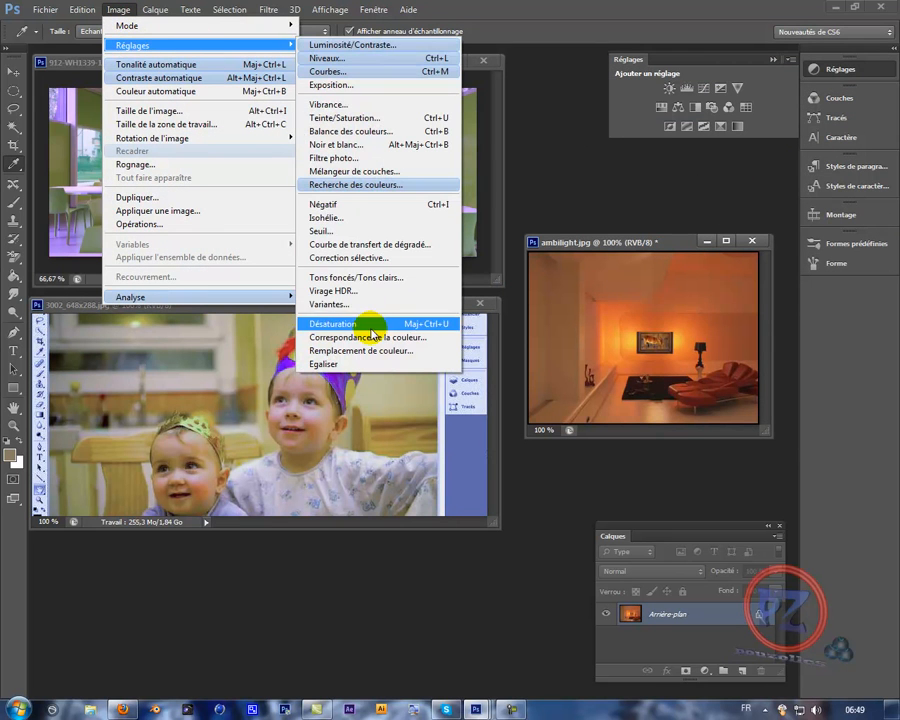
click(376, 339)
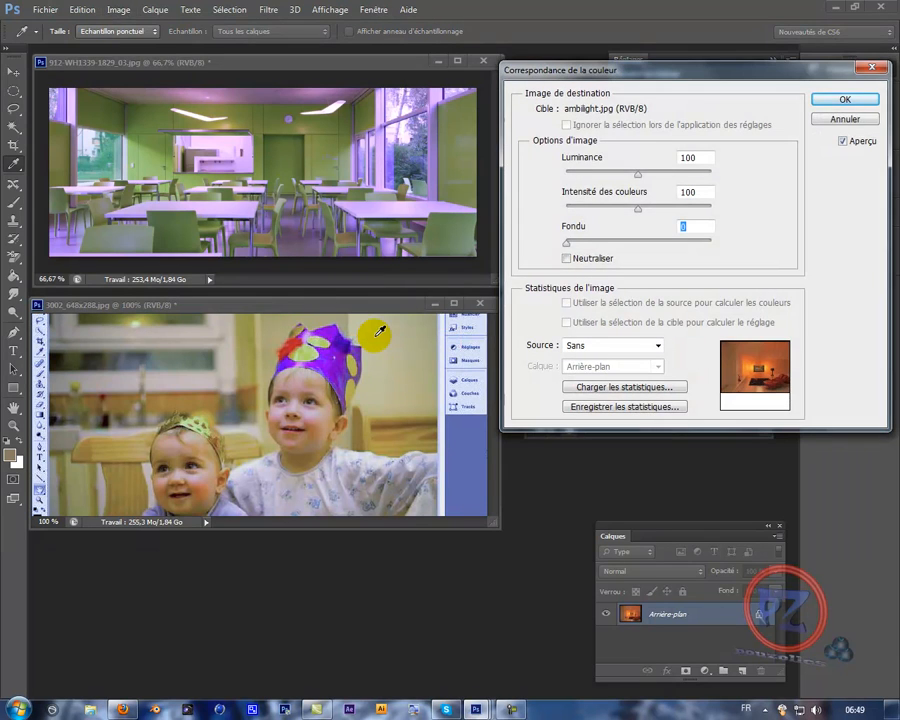
drag(681, 76, 297, 107)
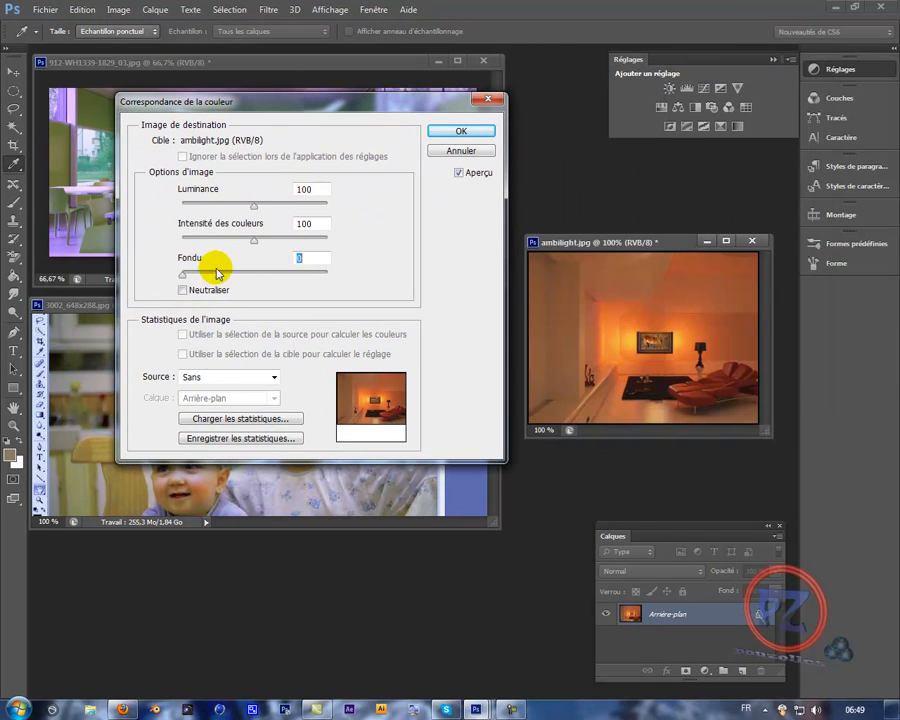
click(183, 291)
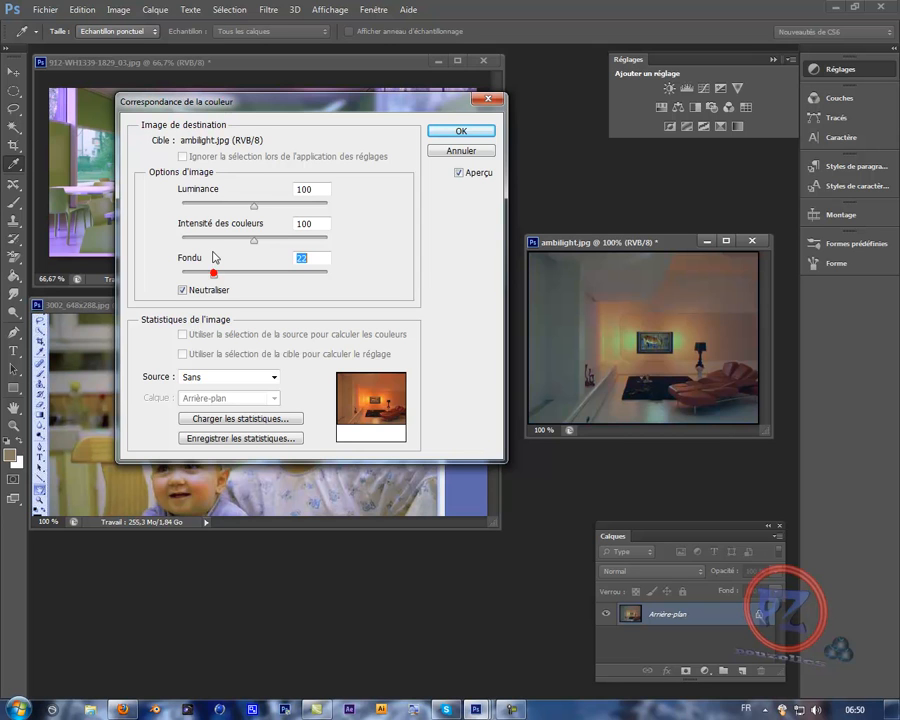
mouse_move(213, 271)
mouse_down()
mouse_move(291, 275)
mouse_move(214, 279)
mouse_up()
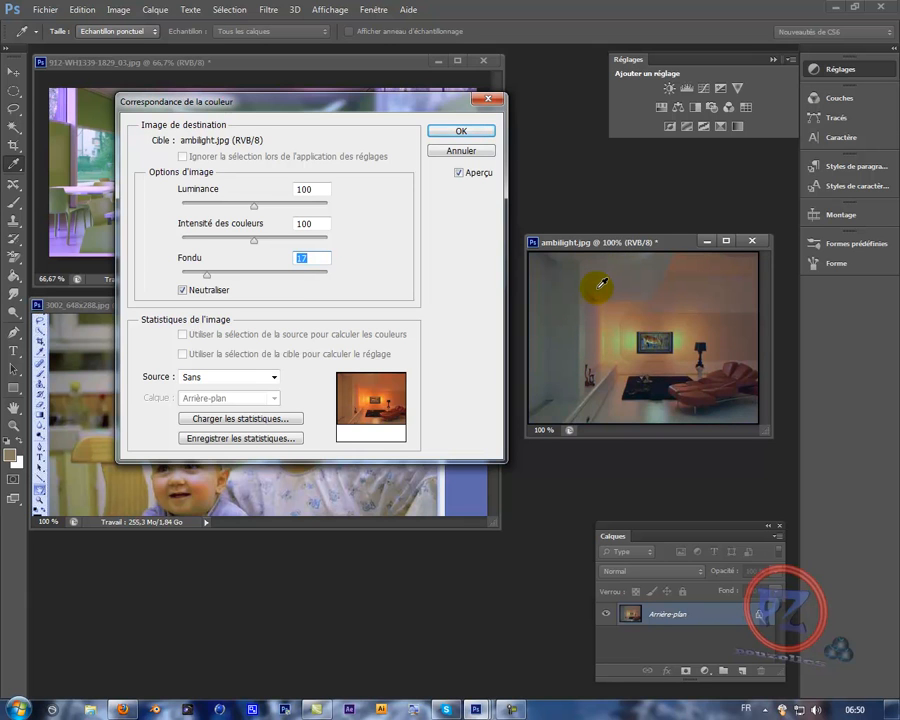
click(480, 132)
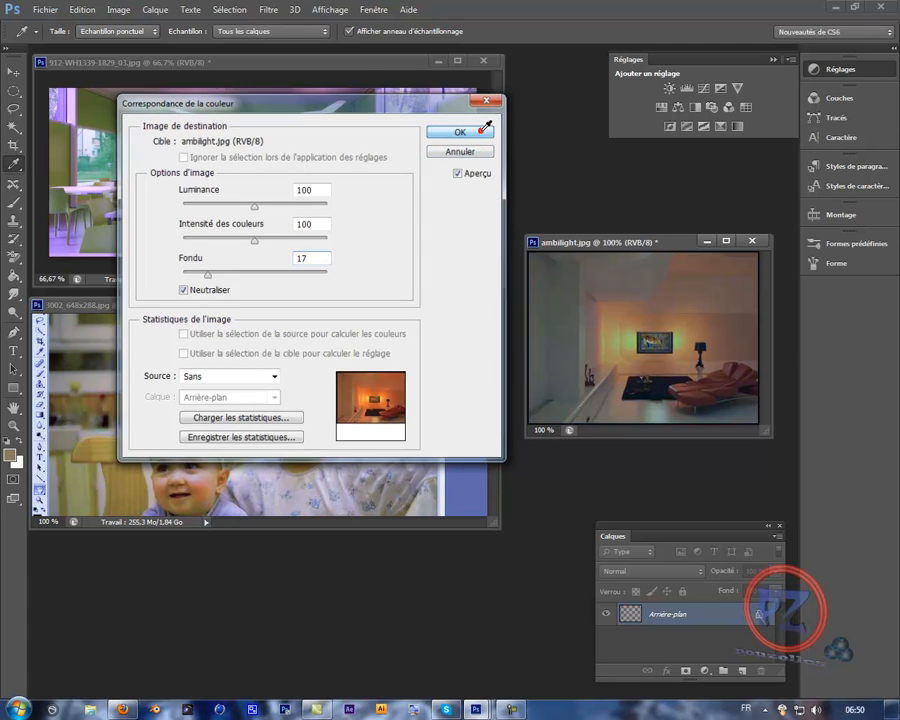